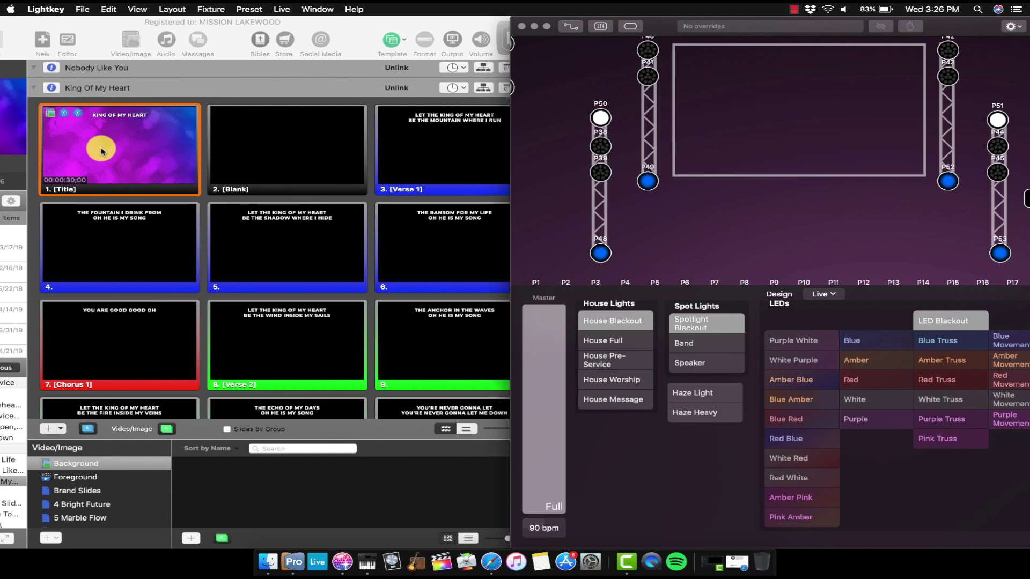
- Fire the King Of My Heart title slide to light the band and purple cues, then view Lightkey
{"action": "left_click", "coordinate": [145, 157]}
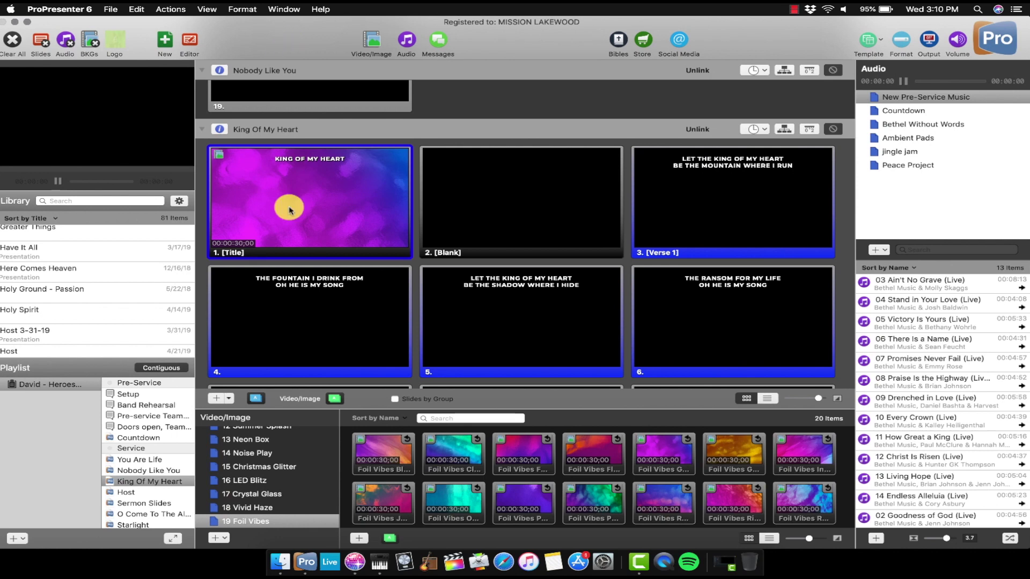
{"action": "left_click", "coordinate": [354, 563]}
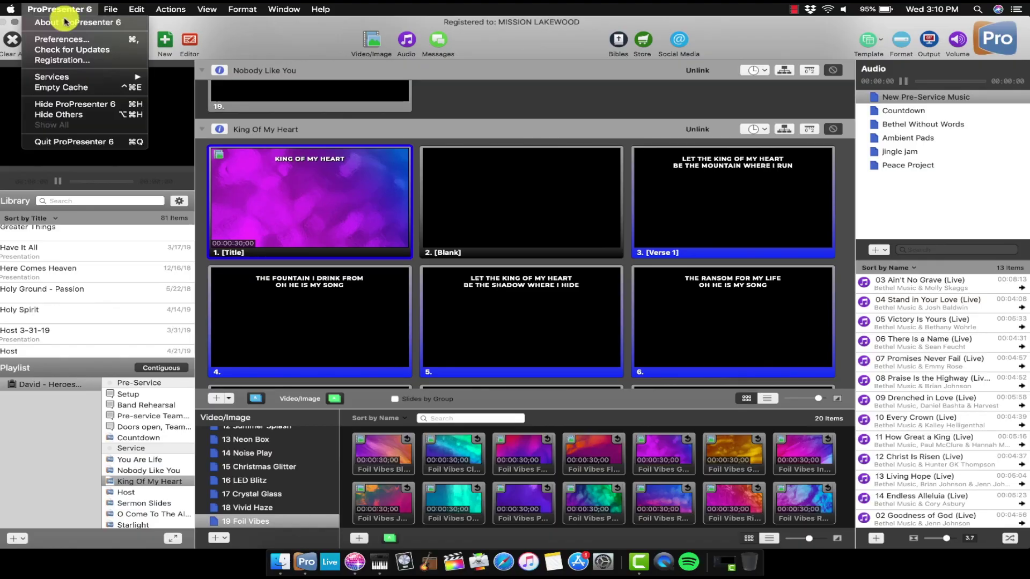
- Check the Modules list for MIDI, then delete the MIDI device from ProPresenter's Communications preferences
{"action": "left_click", "coordinate": [60, 40]}
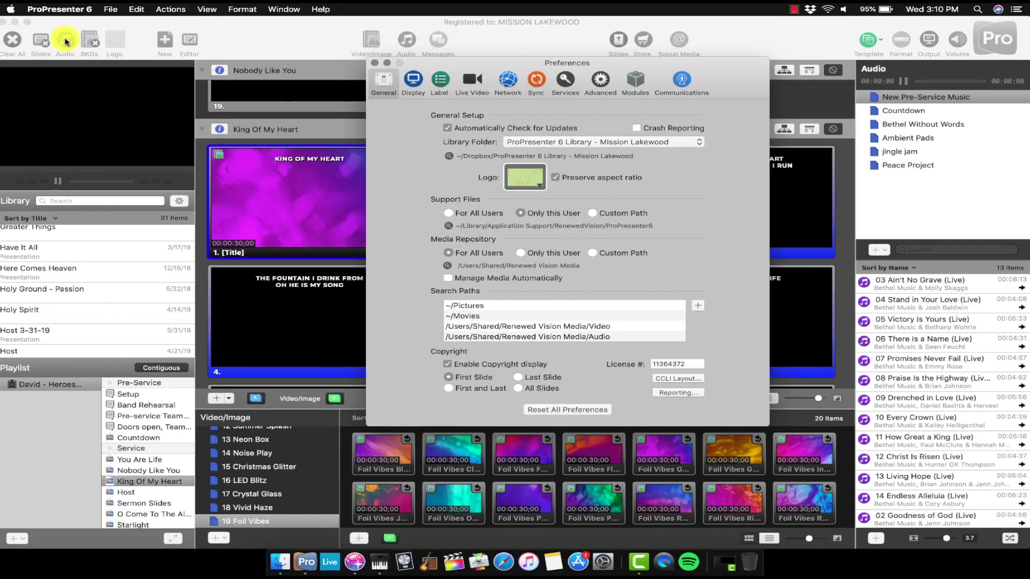
{"action": "left_click", "coordinate": [638, 81]}
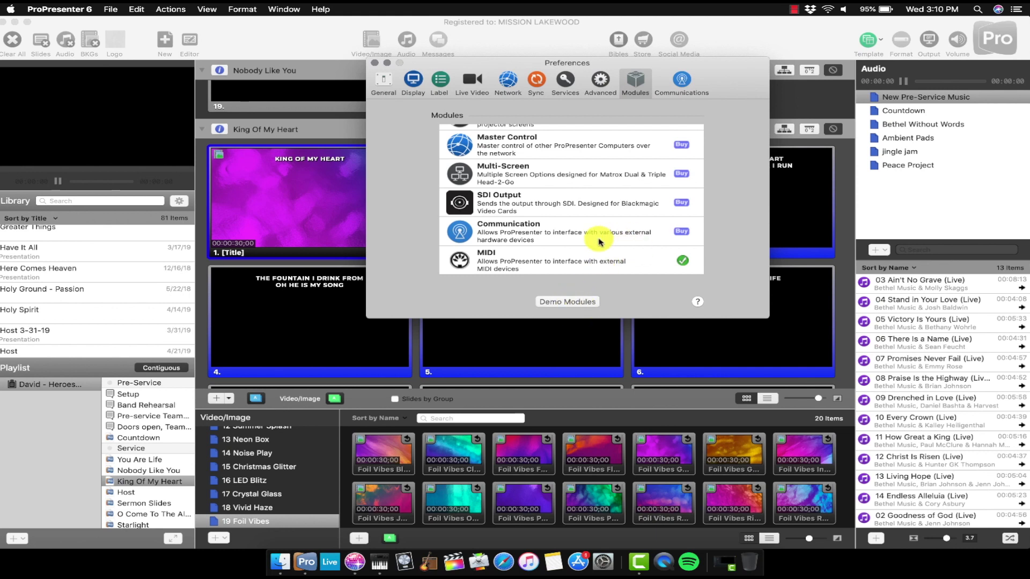
{"action": "scroll", "coordinate": [600, 241], "scroll_direction": "down", "scroll_amount": 3}
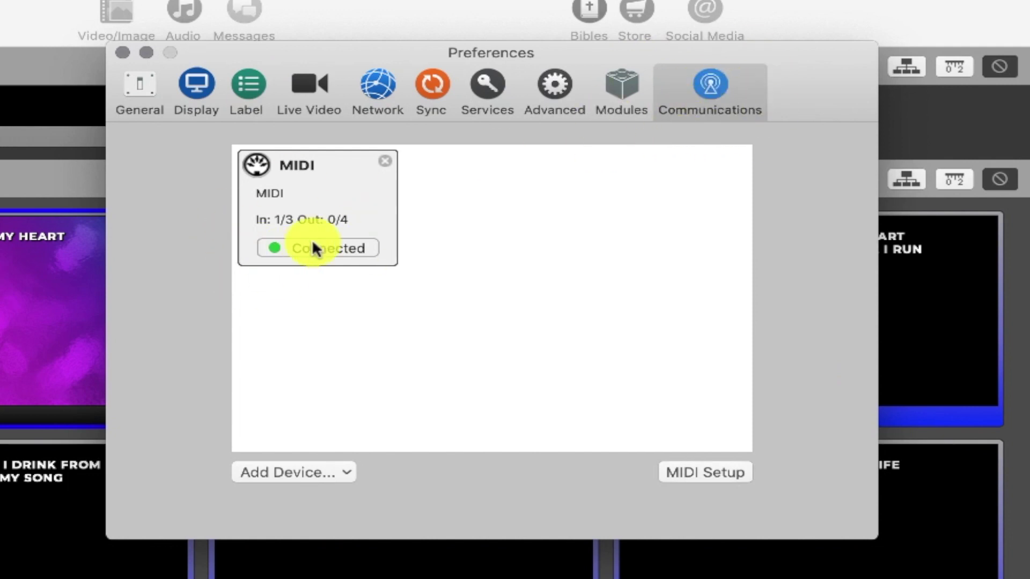
{"action": "left_click", "coordinate": [385, 161]}
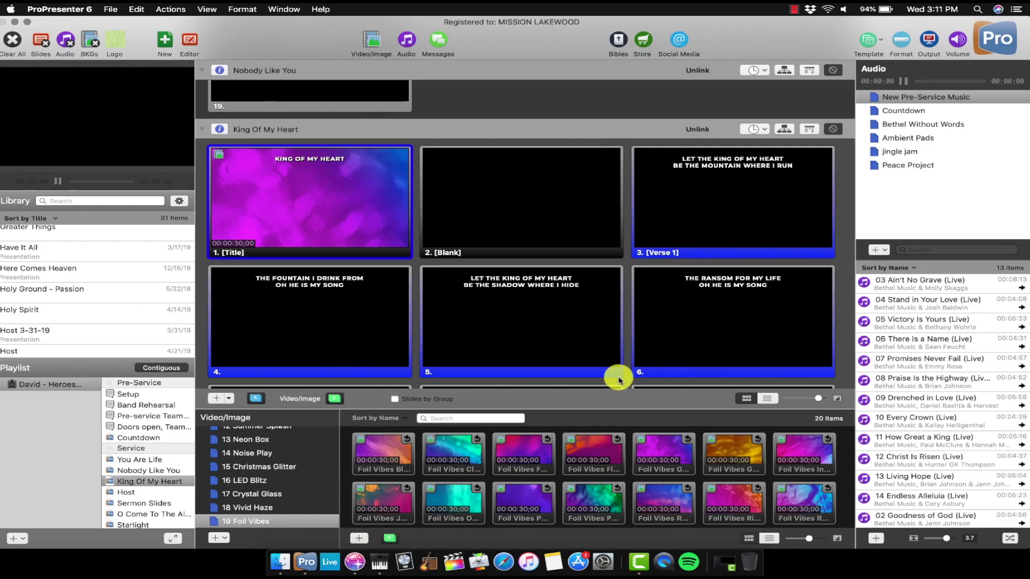
- Launch Audio MIDI Setup from the Dock
{"action": "left_click", "coordinate": [381, 565]}
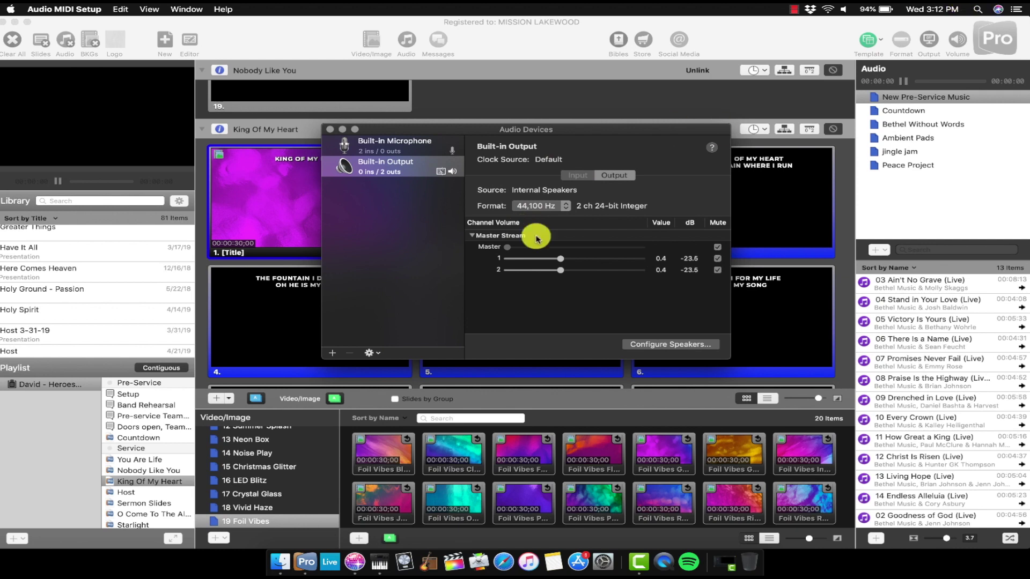
- Show the MIDI Studio window and dismiss the MIDI server error
{"action": "left_click", "coordinate": [186, 10]}
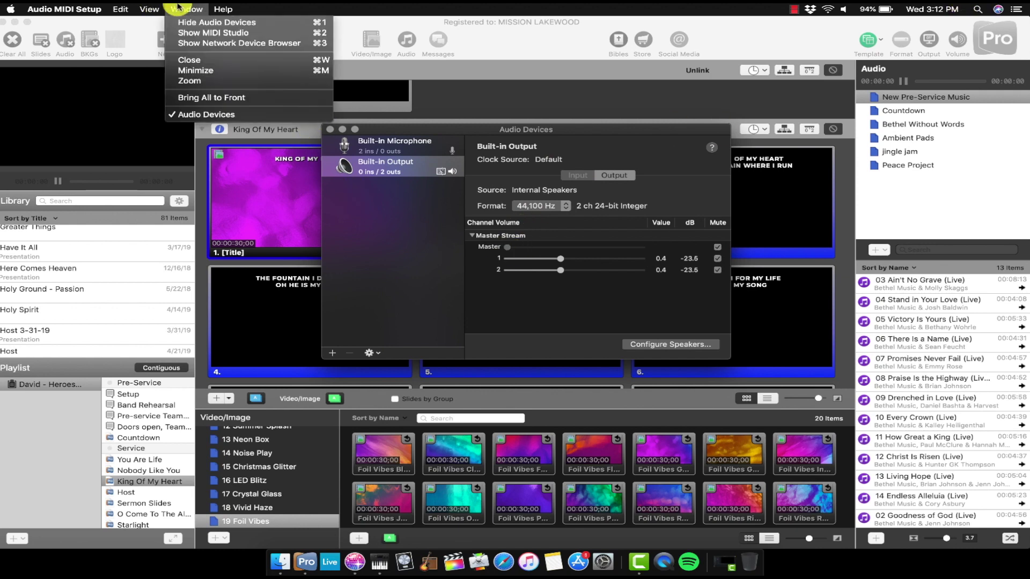
{"action": "left_click", "coordinate": [219, 30]}
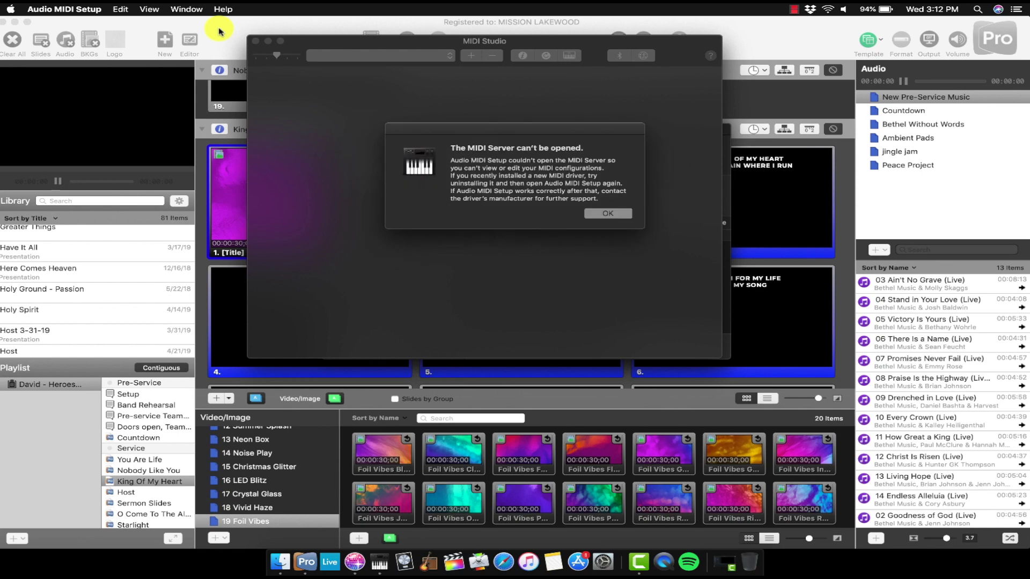
{"action": "left_click", "coordinate": [607, 214]}
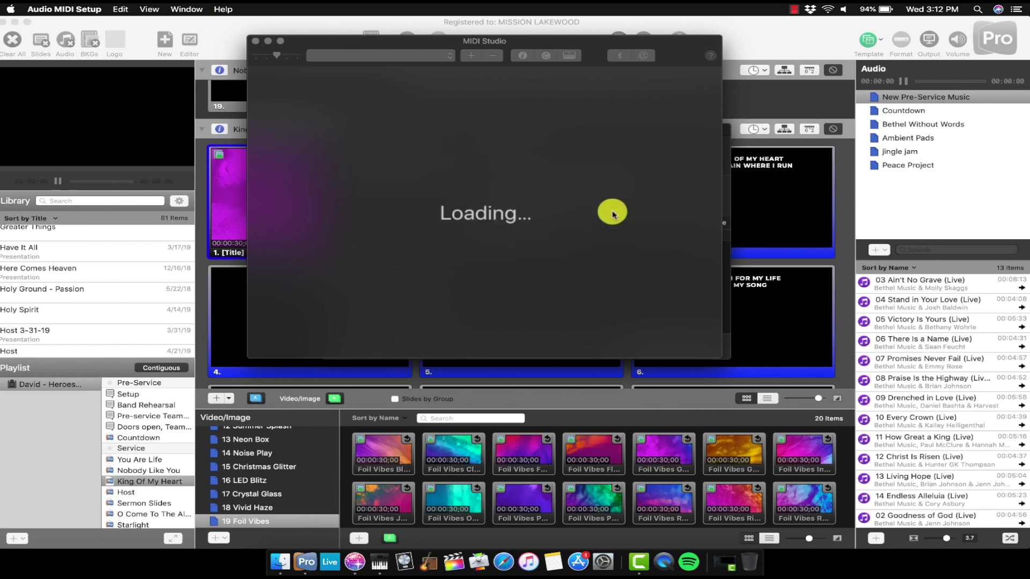
- Quit and relaunch Audio MIDI Setup, then open the IAC Driver's properties
{"action": "left_click", "coordinate": [87, 10]}
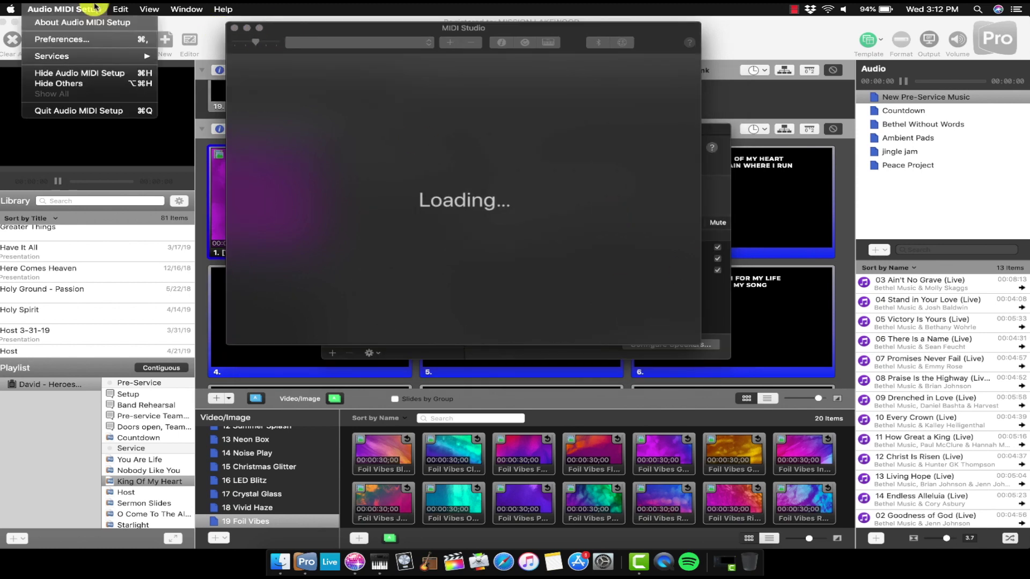
{"action": "left_click", "coordinate": [84, 110]}
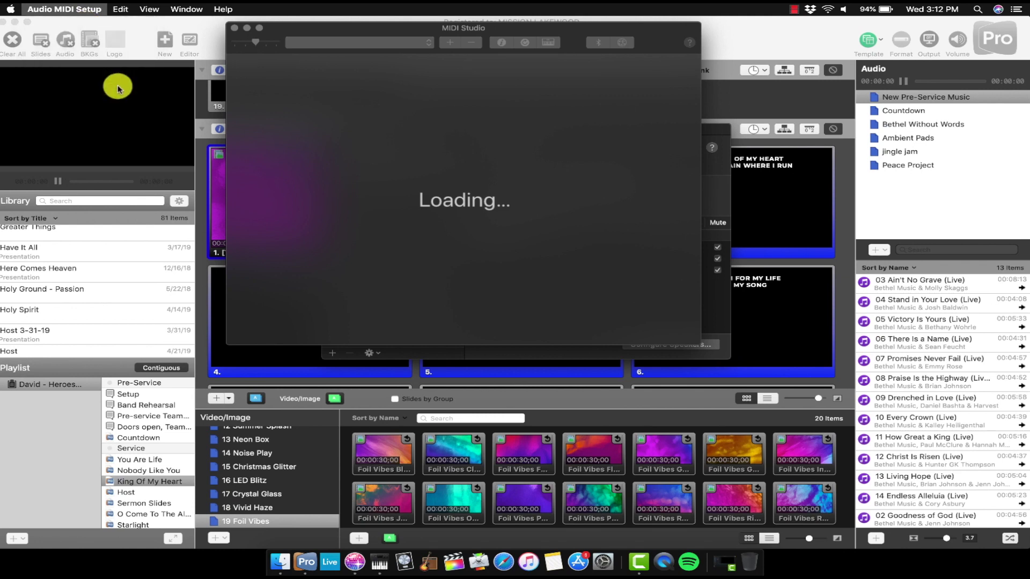
{"action": "left_click", "coordinate": [379, 561]}
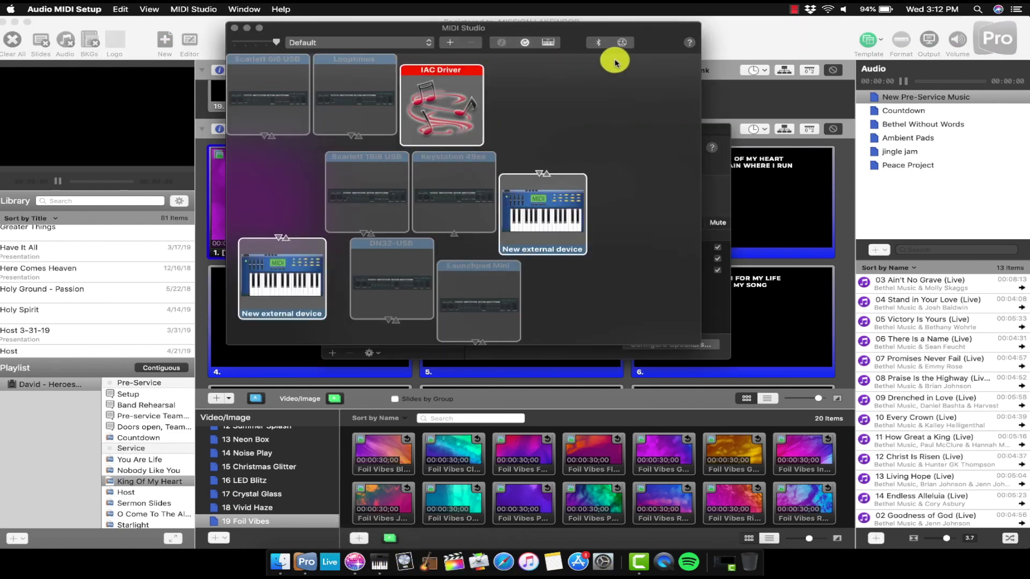
{"action": "double_click", "coordinate": [457, 89]}
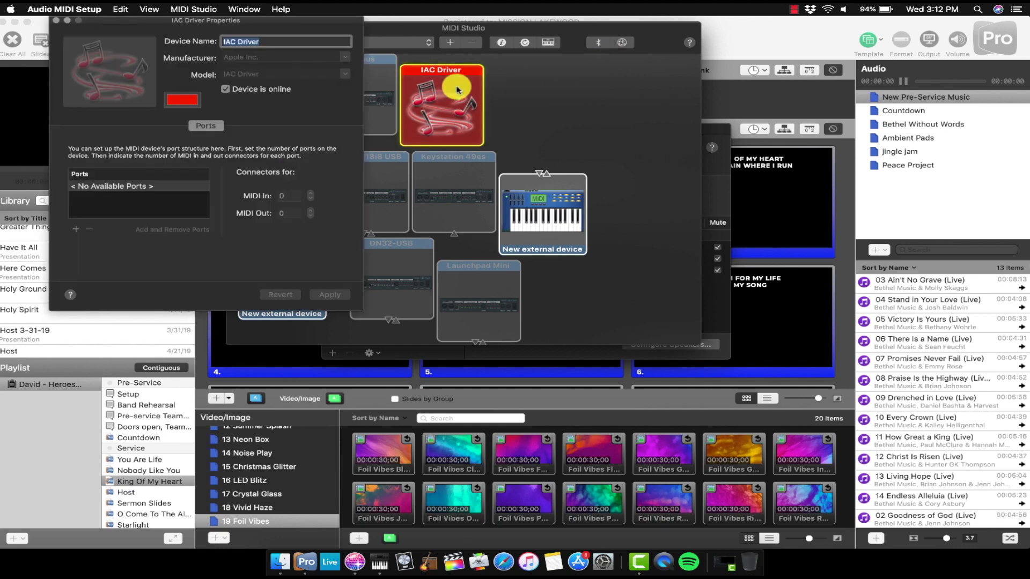
- Leave the IAC Driver with a single port, IAC Bus 1, removing the extra IAC Bus 2
{"action": "left_click_drag", "start_coordinate": [142, 20], "coordinate": [521, 54]}
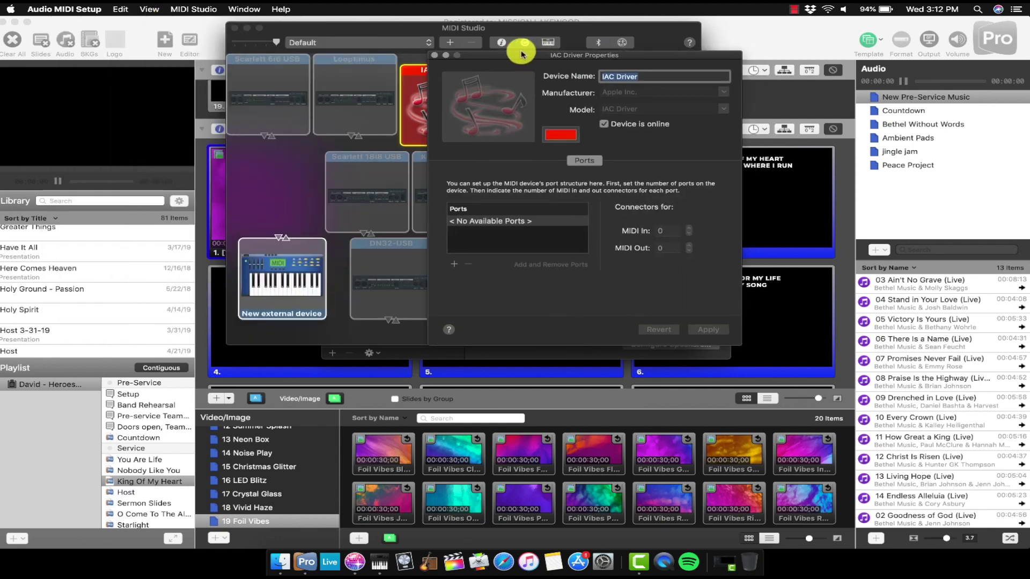
{"action": "left_click", "coordinate": [502, 226]}
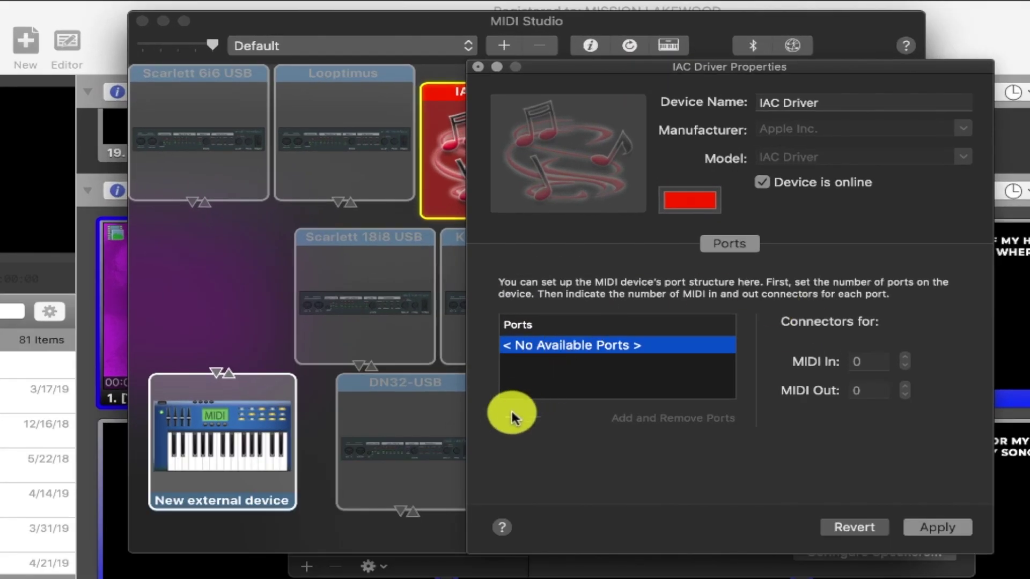
{"action": "left_click", "coordinate": [509, 416]}
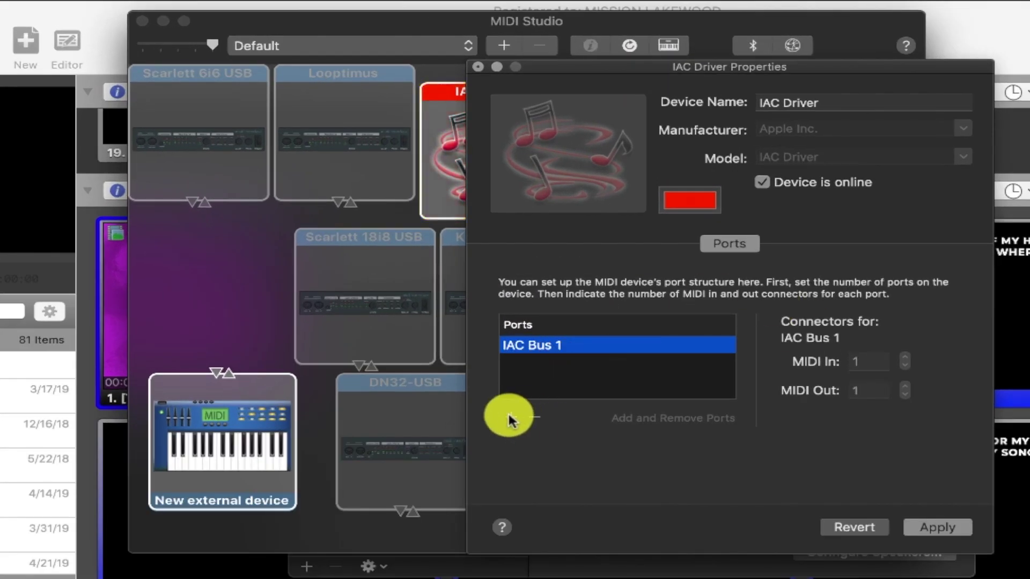
{"action": "left_click", "coordinate": [547, 359]}
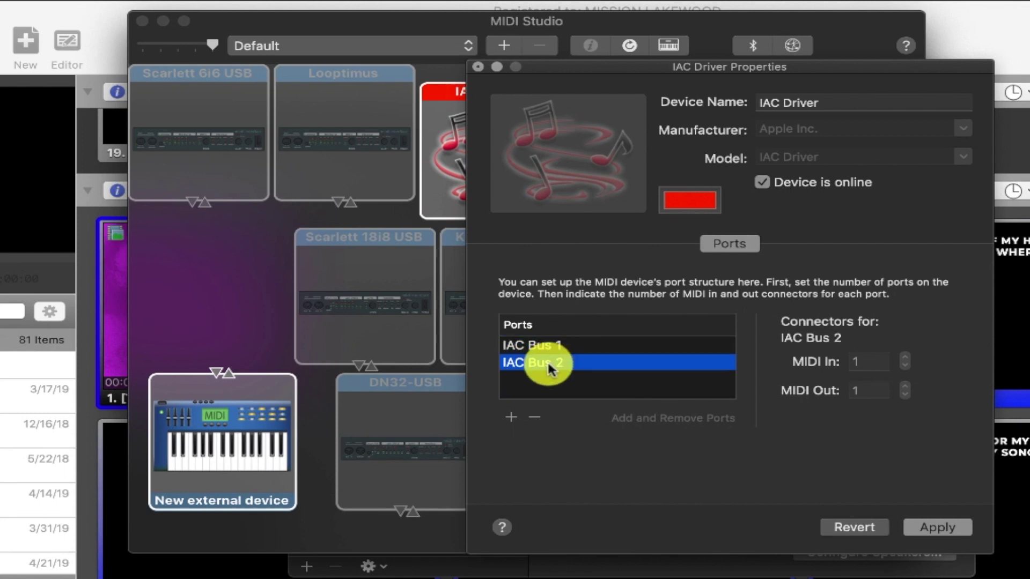
{"action": "left_click", "coordinate": [534, 417]}
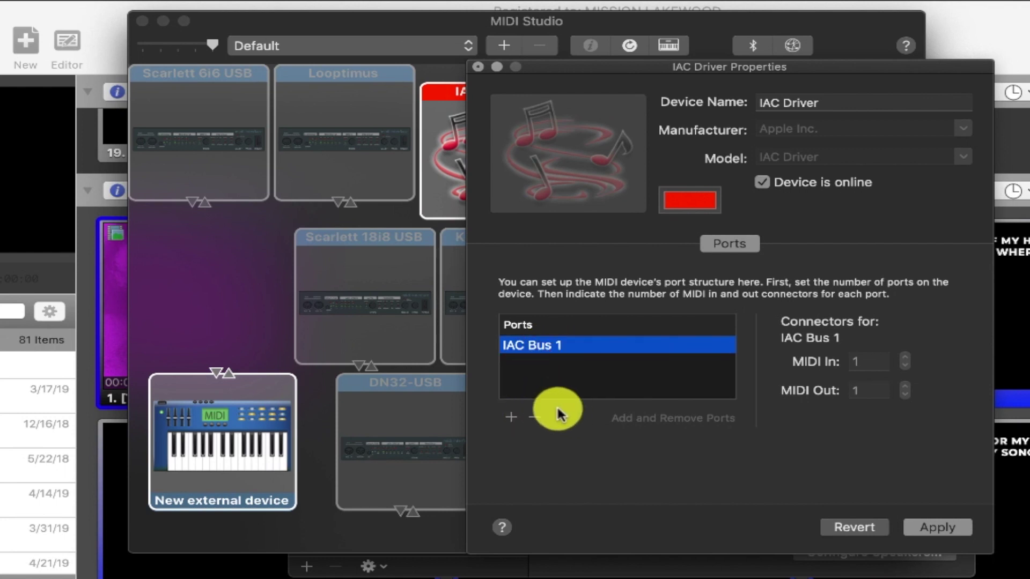
- Rename the port 'I Want To Join Worship Leader School' and apply the change
{"action": "left_click", "coordinate": [559, 343]}
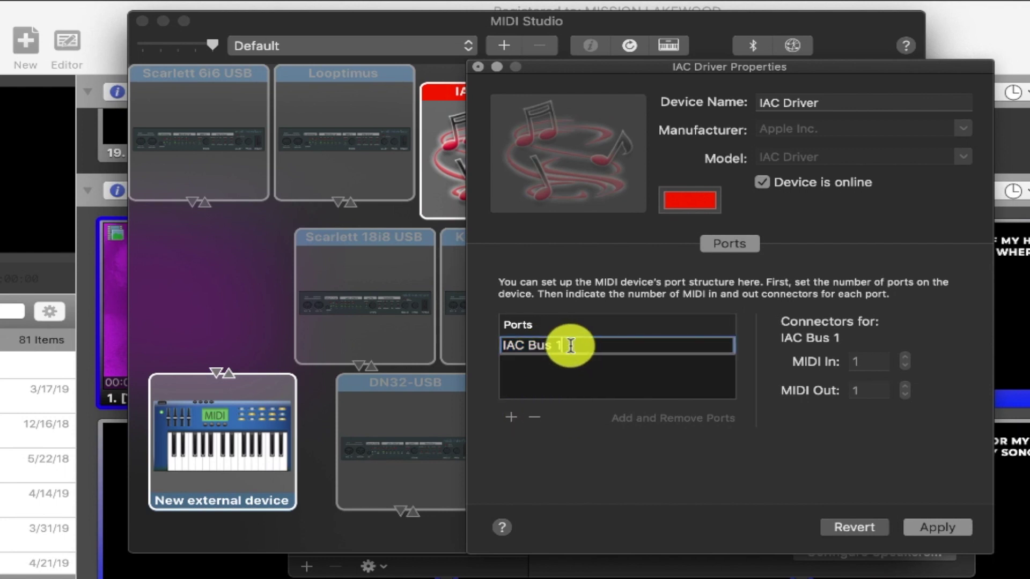
{"action": "left_click_drag", "start_coordinate": [570, 346], "coordinate": [500, 343]}
{"action": "key", "text": "BackSpace"}
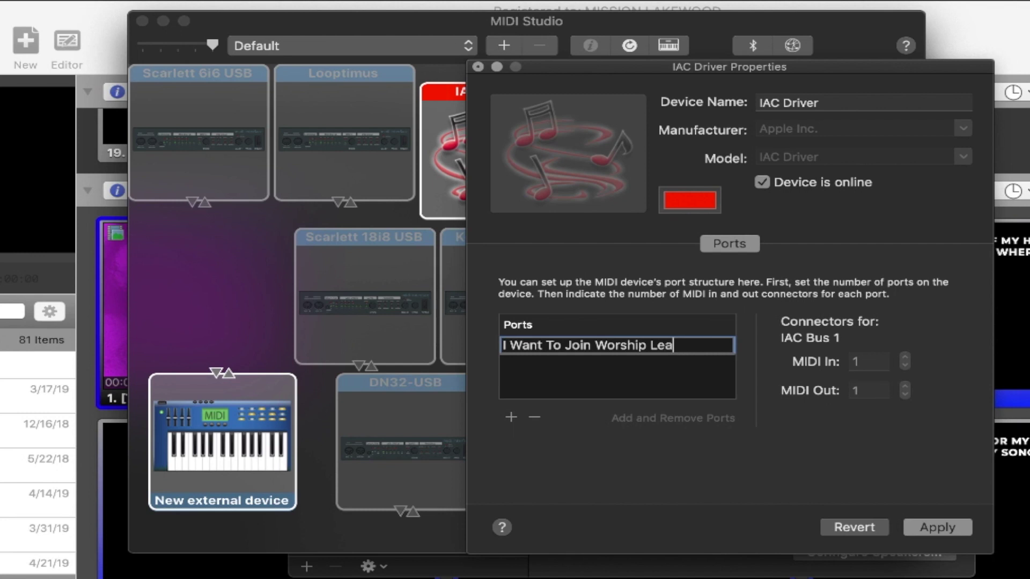
{"action": "type", "text": "I Want To Join Worship Leader School"}
{"action": "key", "text": "Return"}
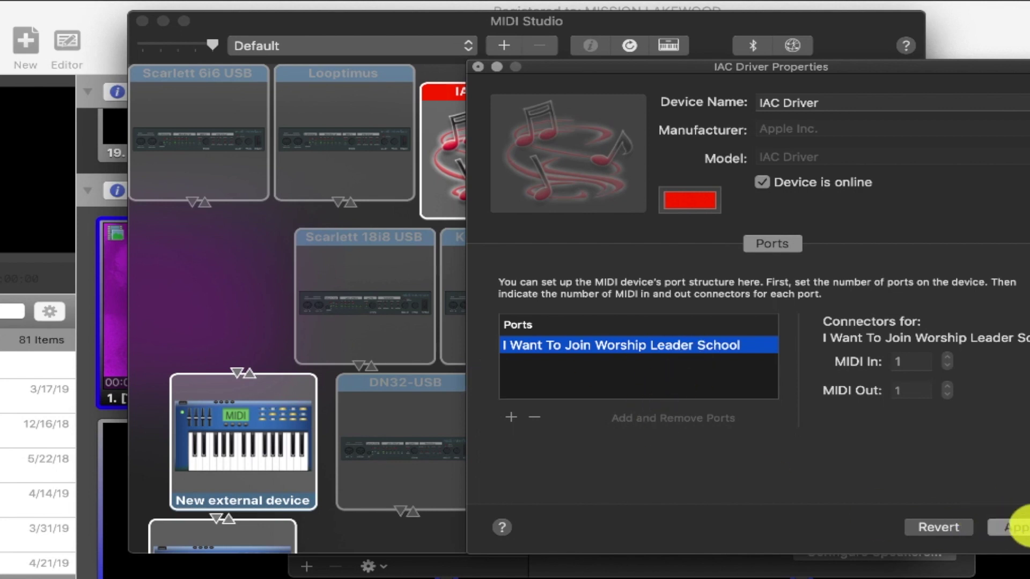
{"action": "left_click", "coordinate": [1018, 527]}
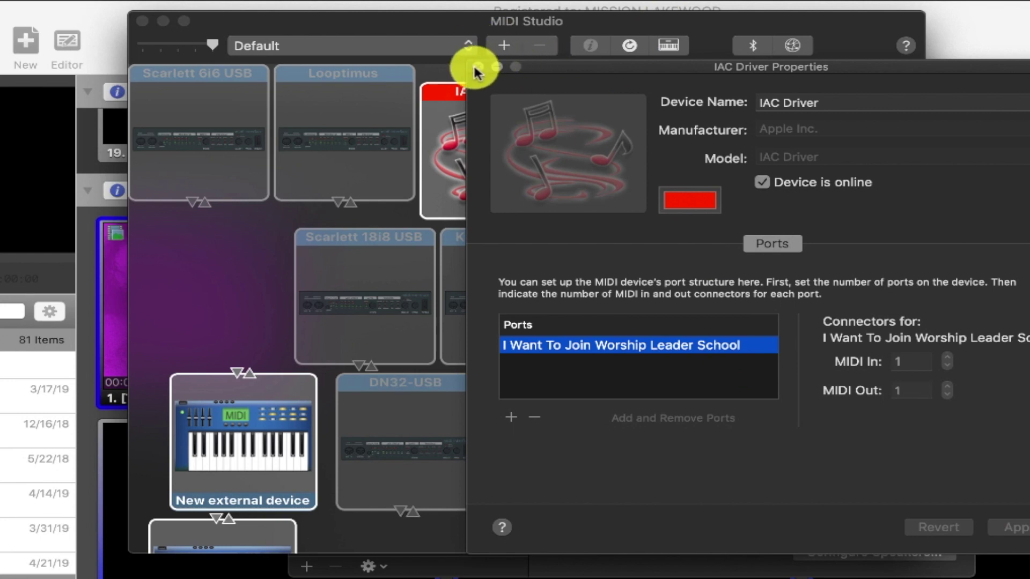
{"action": "left_click", "coordinate": [477, 67]}
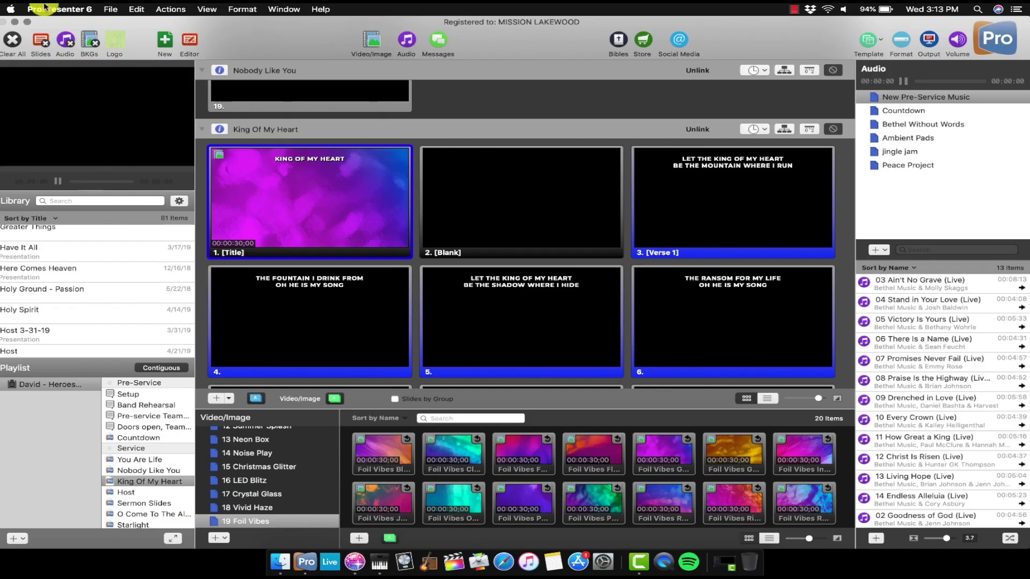
- Add a MIDI device sending to the I Want To Join Worship Leader School port and save it
{"action": "left_click", "coordinate": [56, 9]}
{"action": "left_click", "coordinate": [57, 40]}
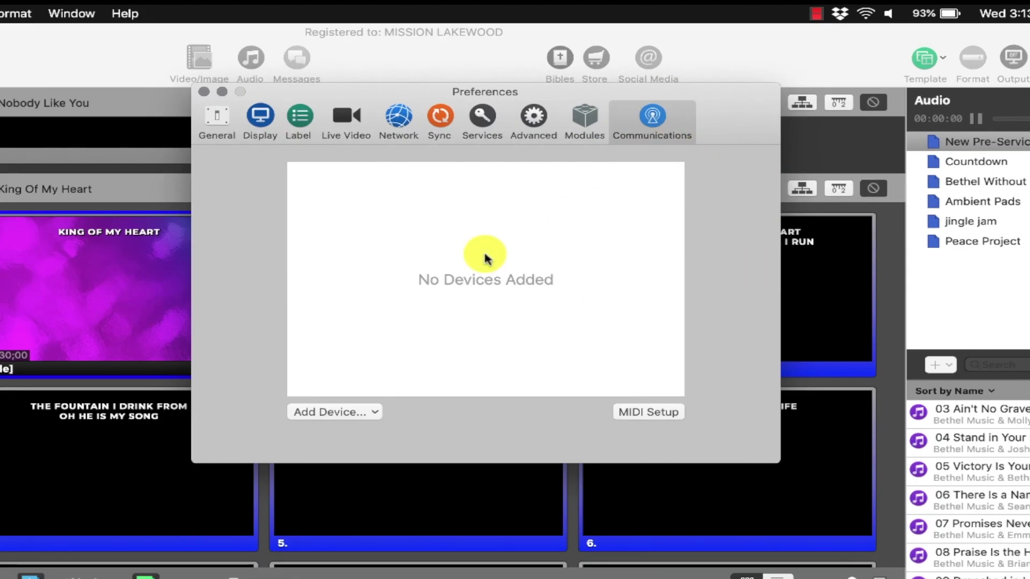
{"action": "left_click", "coordinate": [363, 418]}
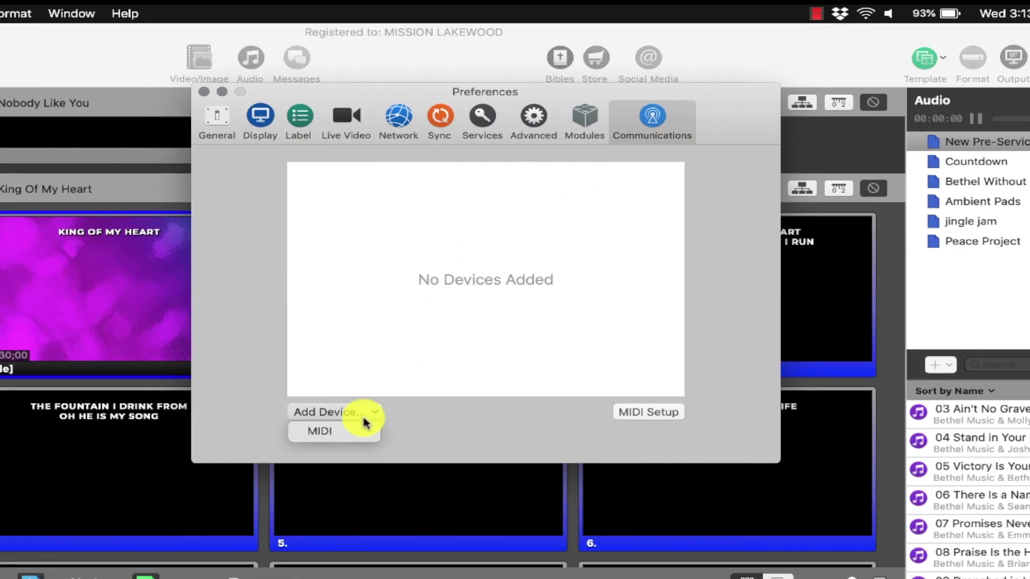
{"action": "left_click", "coordinate": [340, 432]}
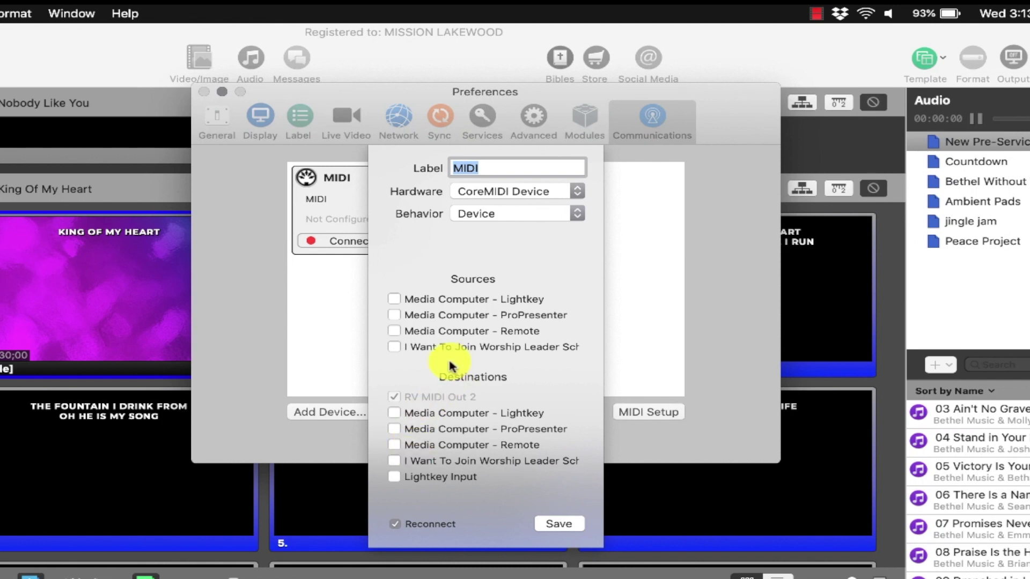
{"action": "left_click", "coordinate": [394, 461]}
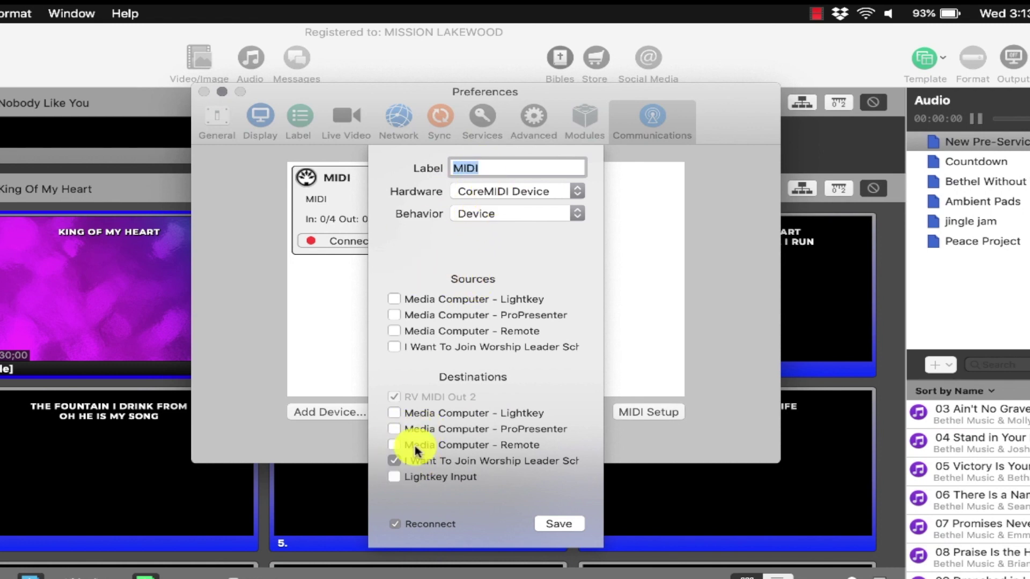
{"action": "left_click", "coordinate": [560, 524]}
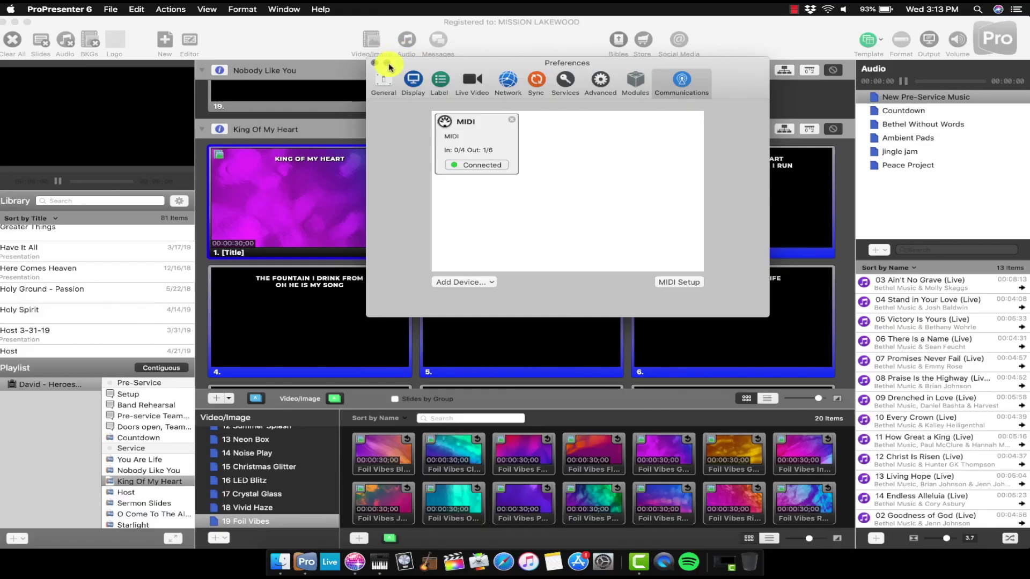
- In Lightkey's External Control preferences, untick the Network Media Computer - Lightkey MIDI input
{"action": "left_click", "coordinate": [377, 63]}
{"action": "key", "text": "super+Tab"}
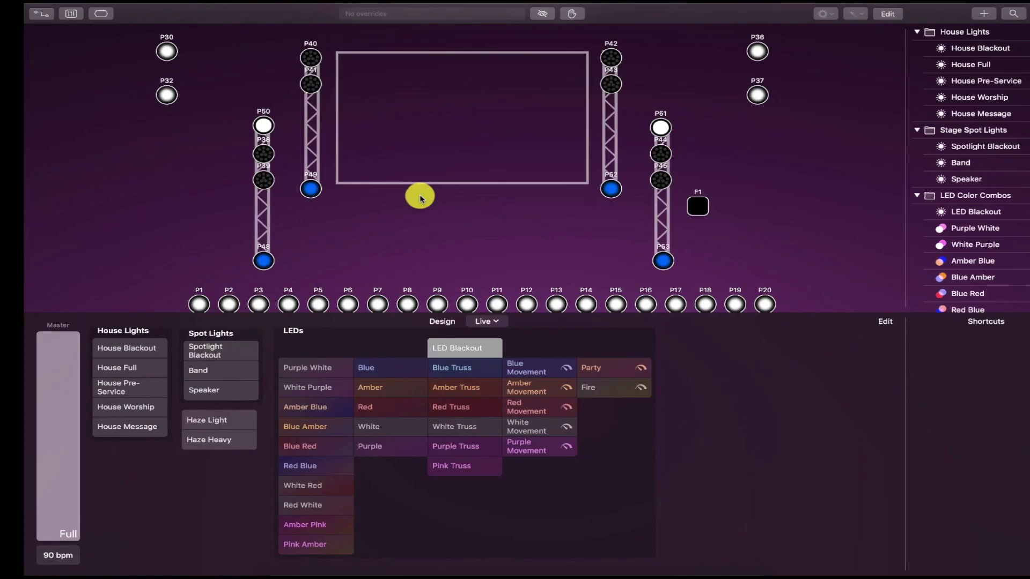
{"action": "left_click", "coordinate": [54, 7]}
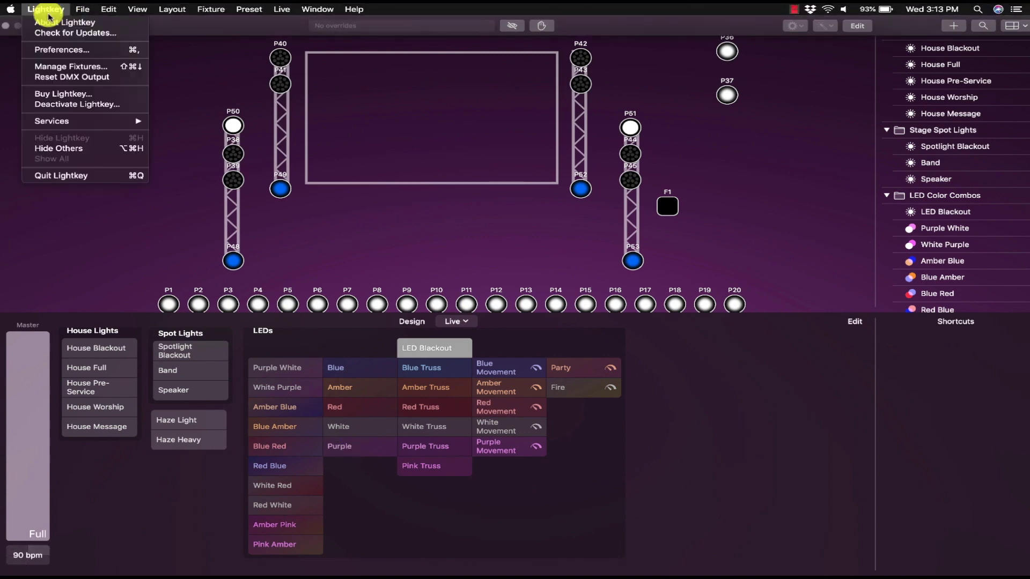
{"action": "left_click", "coordinate": [63, 49]}
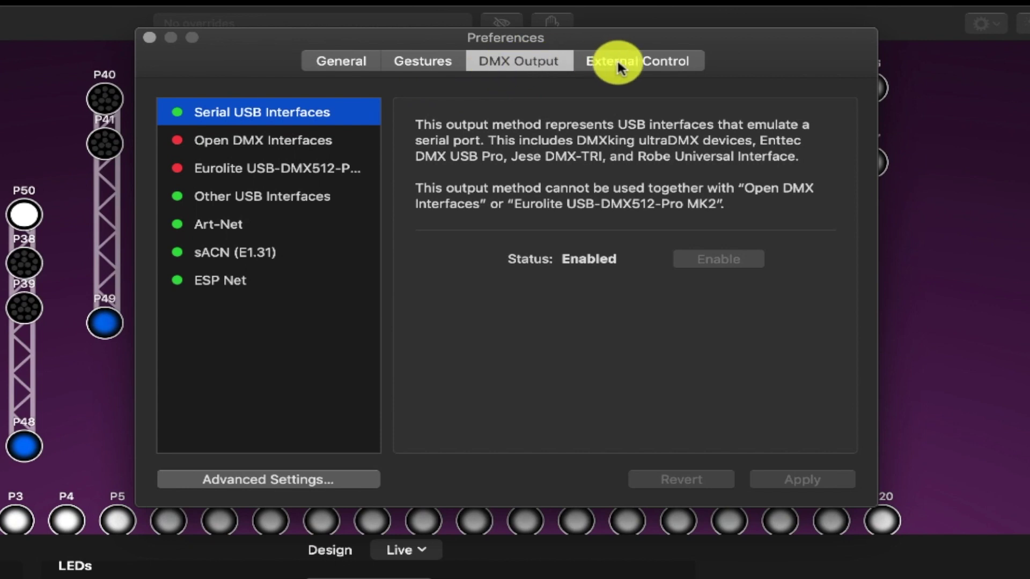
{"action": "left_click", "coordinate": [618, 65]}
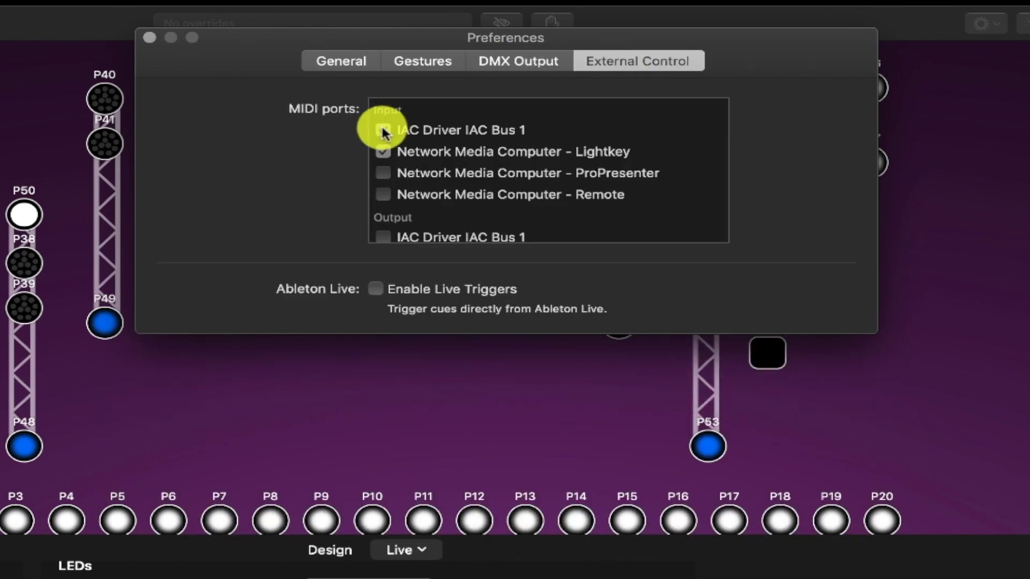
{"action": "left_click", "coordinate": [383, 152]}
{"action": "scroll", "coordinate": [386, 158], "scroll_direction": "down", "scroll_amount": 2}
{"action": "scroll", "coordinate": [387, 158], "scroll_direction": "up", "scroll_amount": 2}
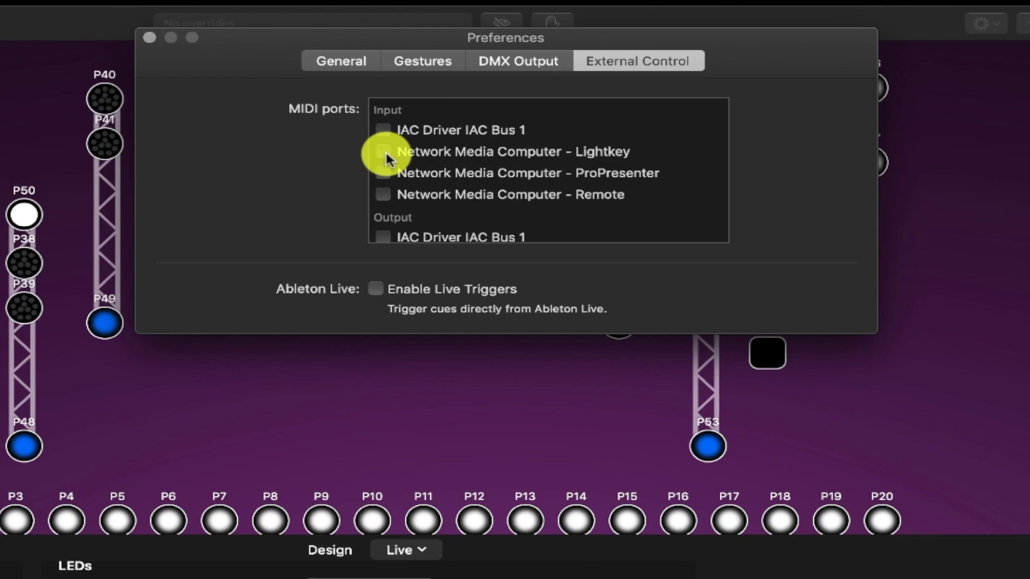
{"action": "scroll", "coordinate": [385, 150], "scroll_direction": "down", "scroll_amount": 3}
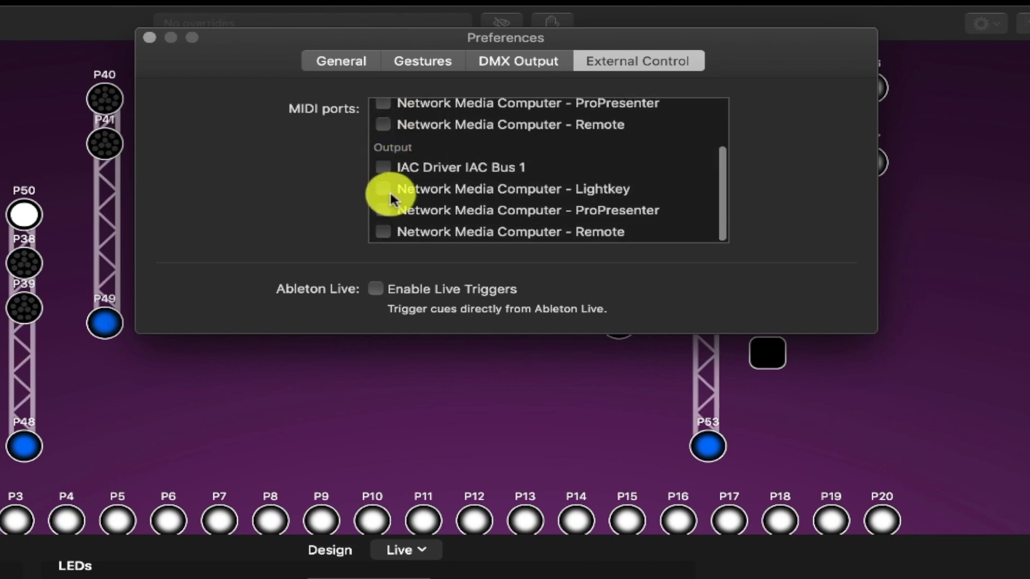
{"action": "scroll", "coordinate": [420, 177], "scroll_direction": "up", "scroll_amount": 3}
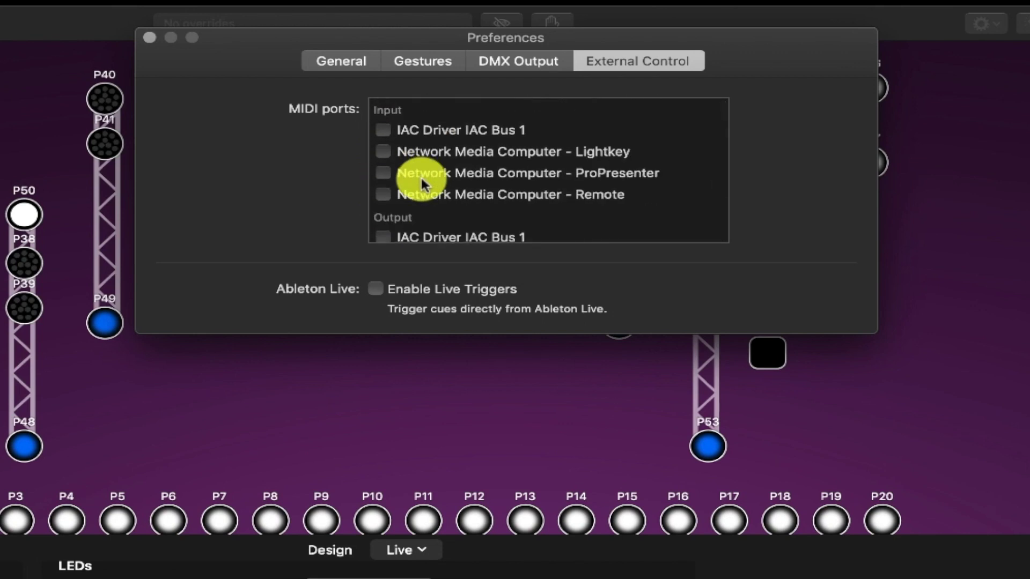
{"action": "scroll", "coordinate": [420, 175], "scroll_direction": "down", "scroll_amount": 3}
{"action": "scroll", "coordinate": [420, 175], "scroll_direction": "up", "scroll_amount": 3}
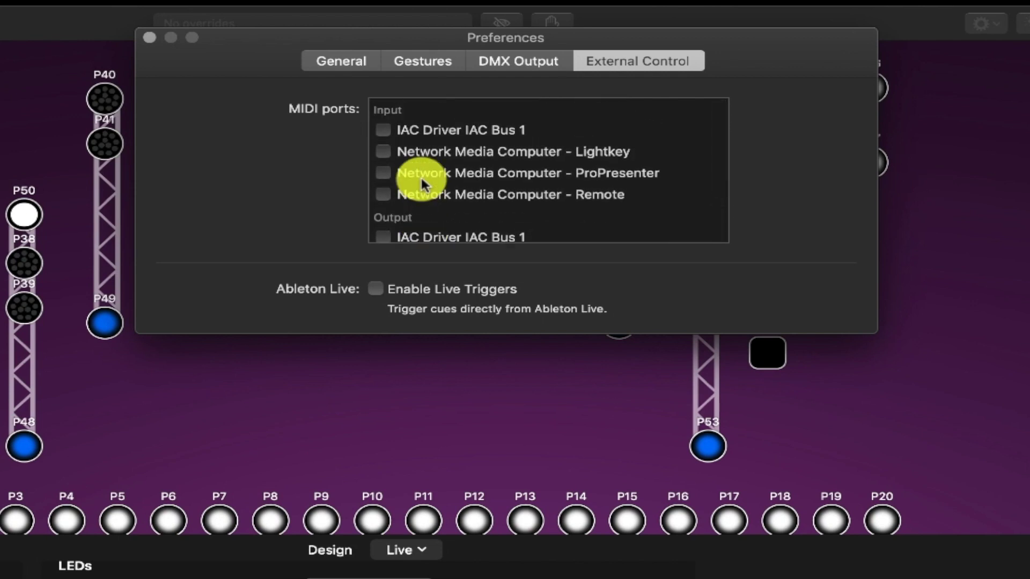
- Quit Lightkey, confirming the quit prompt
{"action": "left_click", "coordinate": [5, 10]}
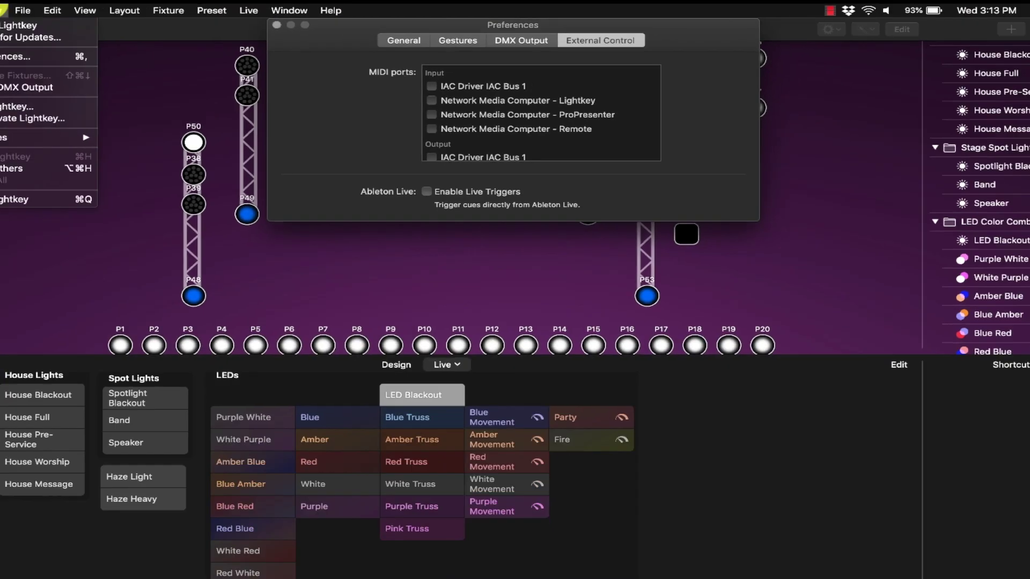
{"action": "left_click", "coordinate": [10, 198]}
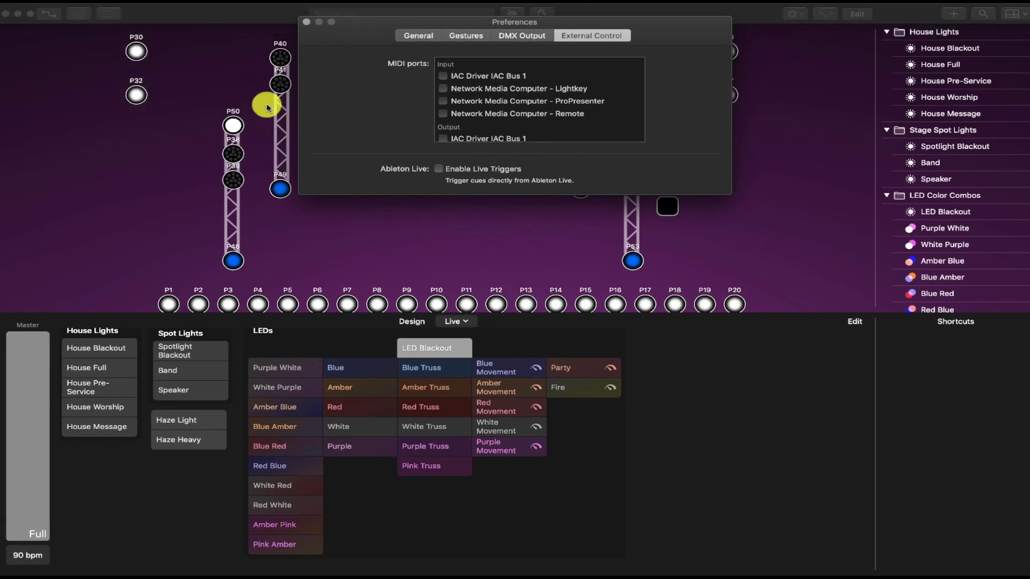
{"action": "left_click", "coordinate": [306, 22]}
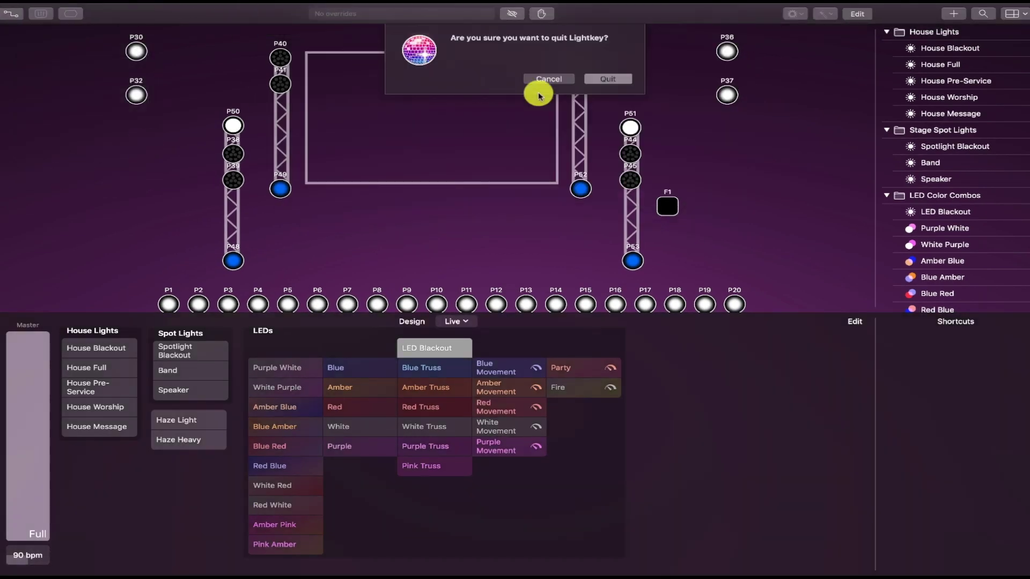
{"action": "left_click", "coordinate": [608, 80]}
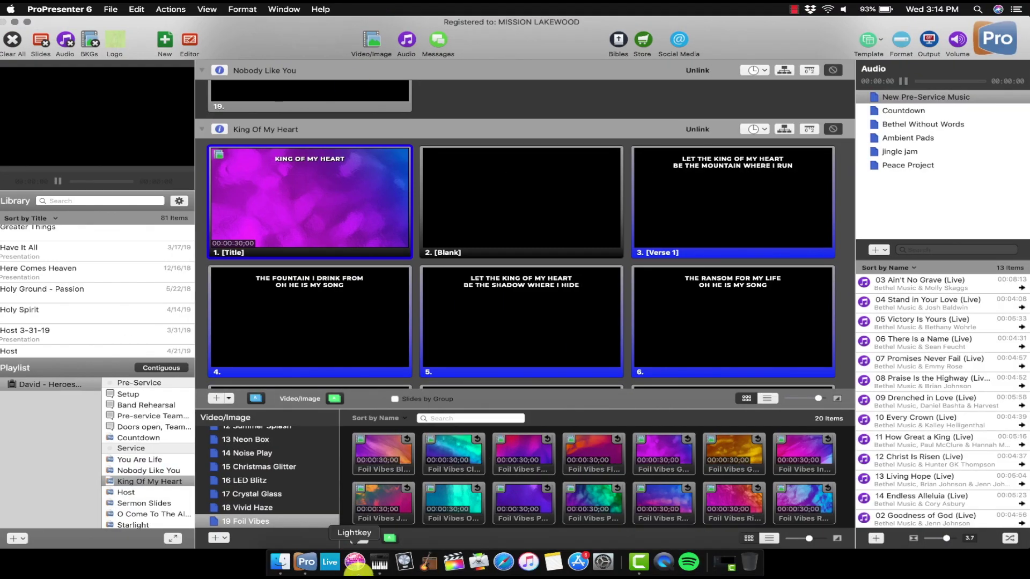
- Relaunch Lightkey, dismiss the MIDI loop and DMX connection warnings, and reopen Preferences with Cmd+comma
{"action": "left_click", "coordinate": [355, 569]}
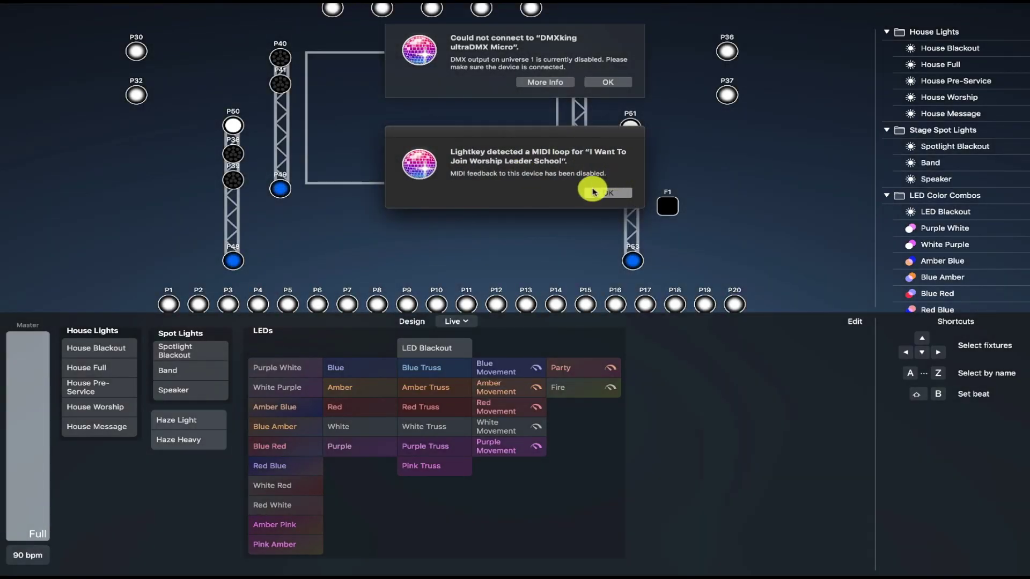
{"action": "left_click", "coordinate": [593, 192]}
{"action": "left_click", "coordinate": [608, 80]}
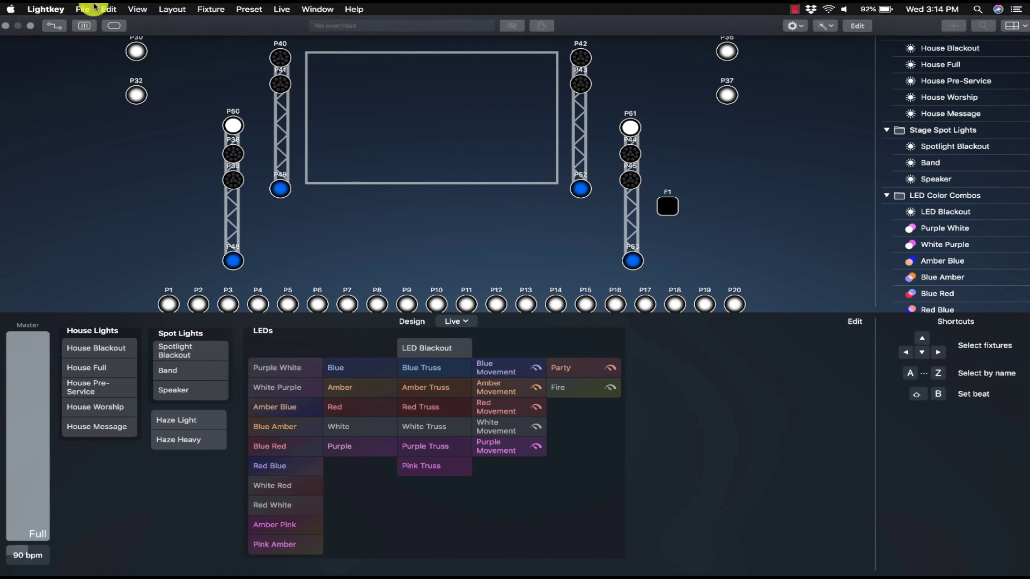
{"action": "left_click", "coordinate": [94, 7]}
{"action": "left_click", "coordinate": [653, 56]}
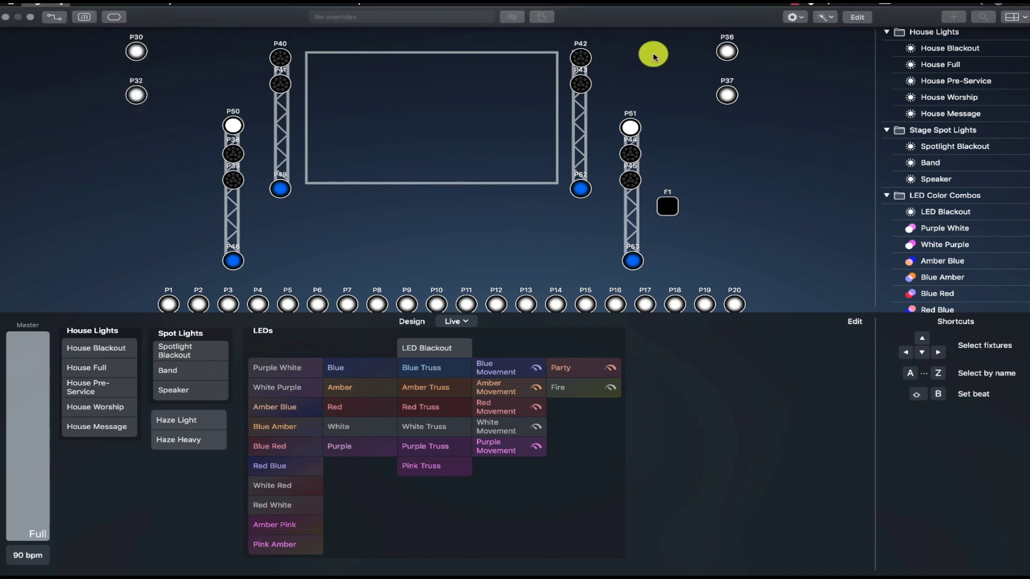
{"action": "key", "text": "super+comma"}
{"action": "scroll", "coordinate": [413, 105], "scroll_direction": "down", "scroll_amount": 1}
- Enable MIDI input from the IAC Driver I Want To Join Worship Leader School bus
{"action": "scroll", "coordinate": [413, 105], "scroll_direction": "up", "scroll_amount": 1}
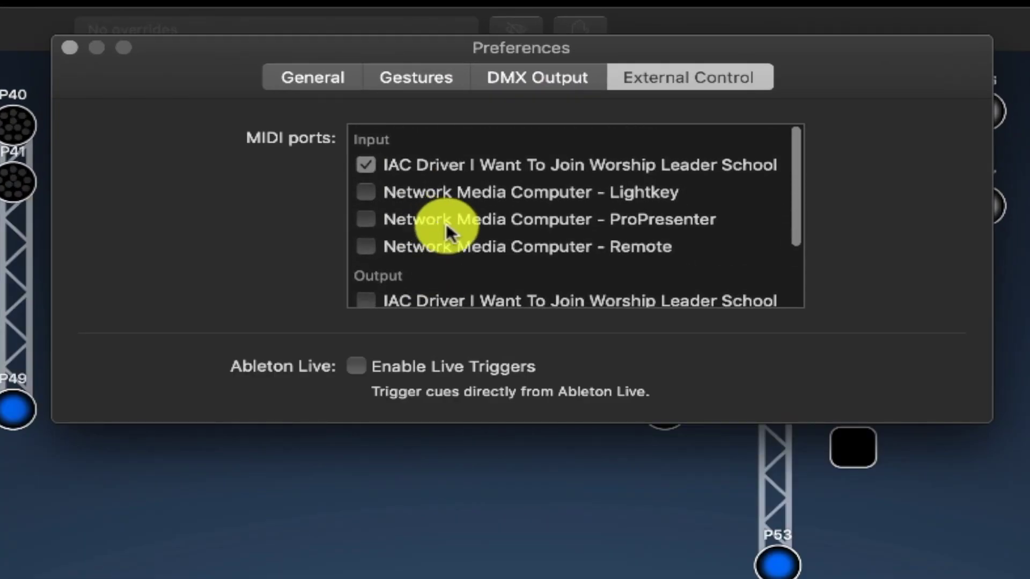
{"action": "left_click", "coordinate": [396, 169]}
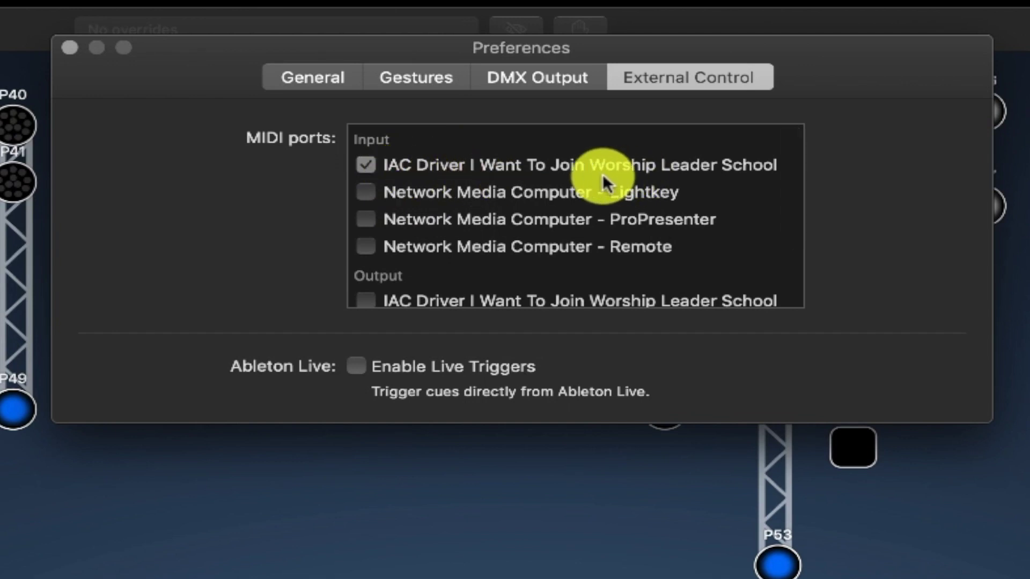
{"action": "scroll", "coordinate": [603, 173], "scroll_direction": "down", "scroll_amount": 5}
{"action": "scroll", "coordinate": [602, 174], "scroll_direction": "up", "scroll_amount": 5}
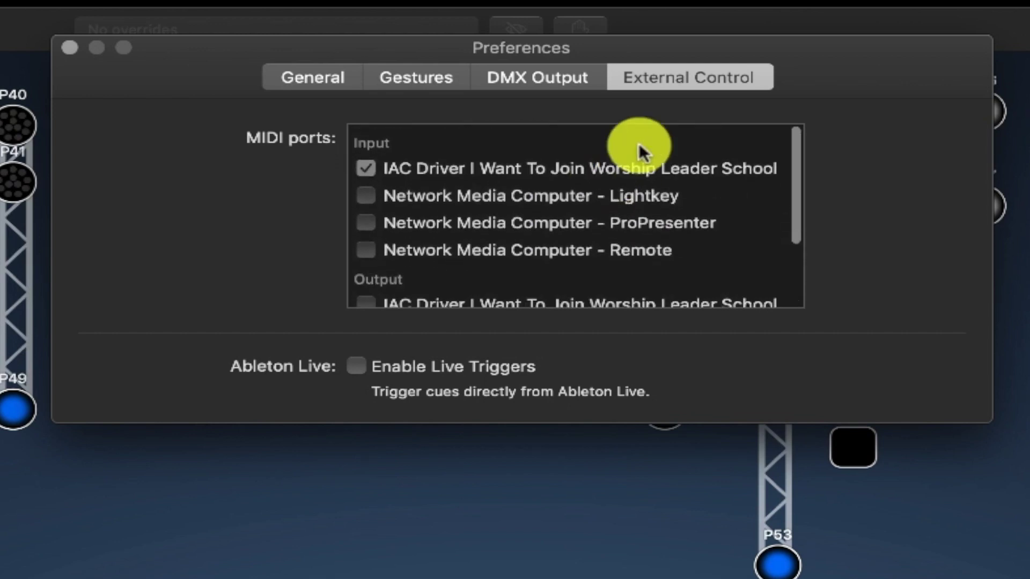
{"action": "scroll", "coordinate": [521, 218], "scroll_direction": "down", "scroll_amount": 4}
{"action": "scroll", "coordinate": [523, 228], "scroll_direction": "up", "scroll_amount": 1}
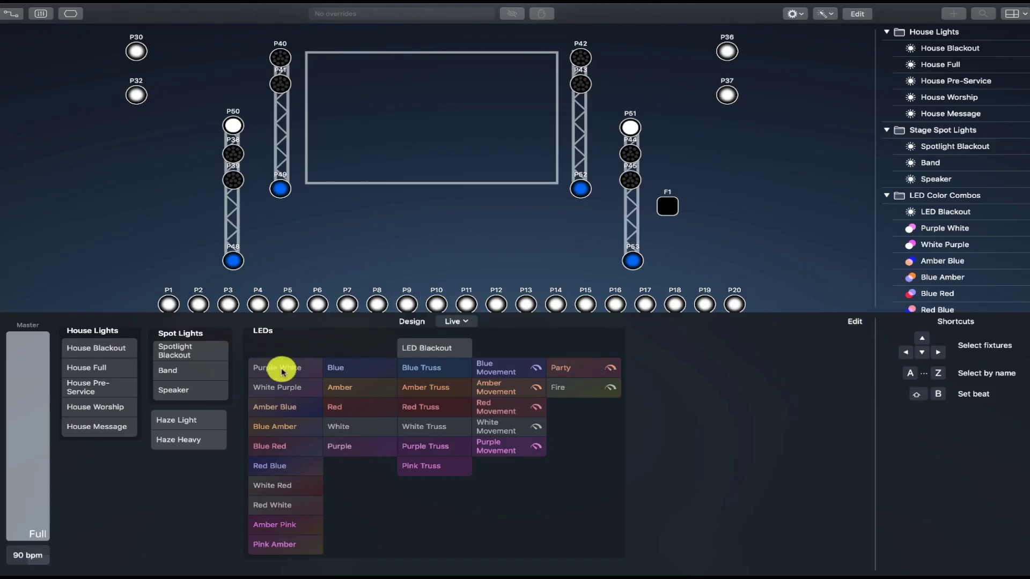
- Inspect the Purple White cue's options, then add a cue named Cue 1 below House Message
{"action": "right_click", "coordinate": [283, 374]}
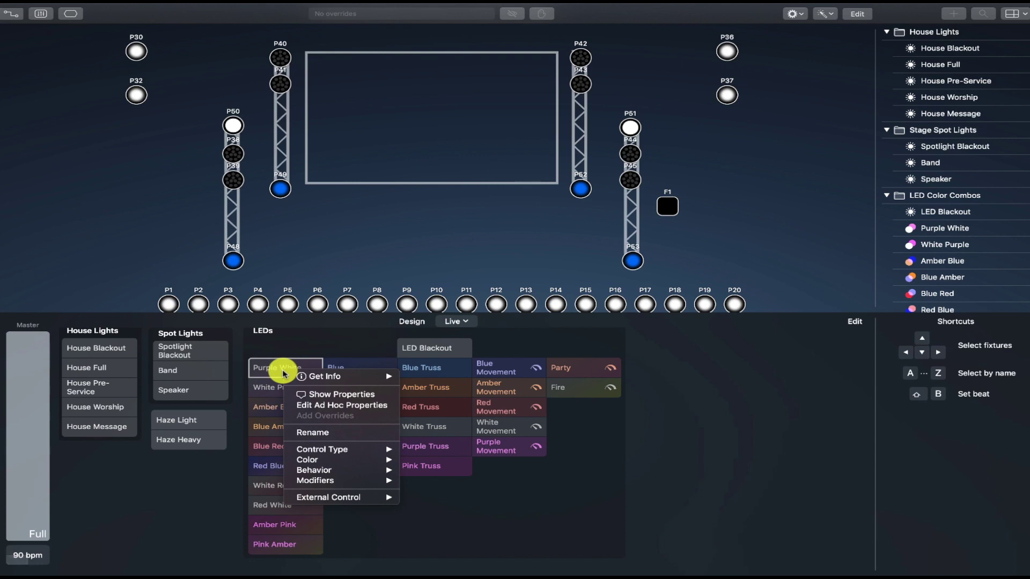
{"action": "mouse_move", "coordinate": [333, 499]}
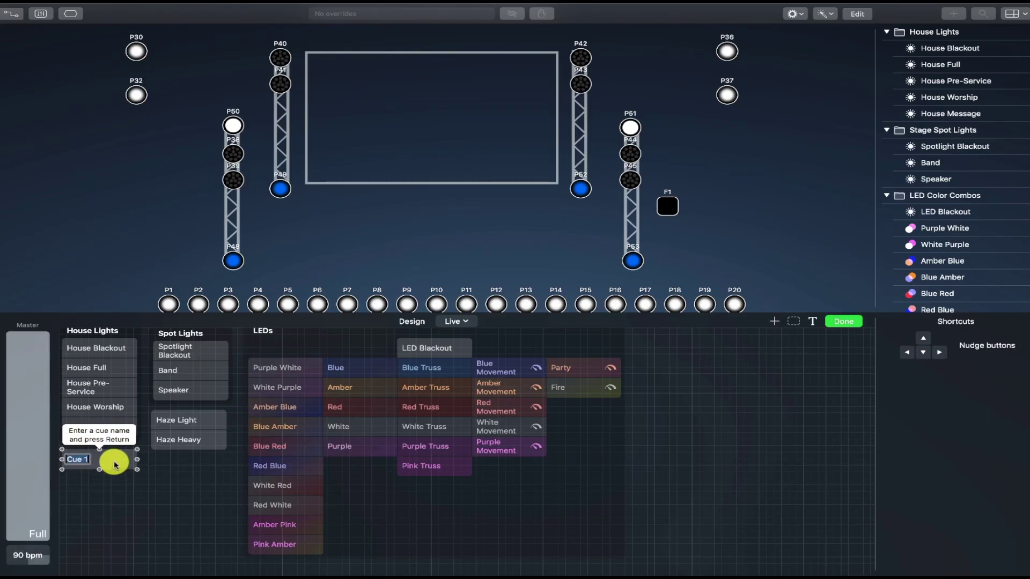
{"action": "key", "text": "Return"}
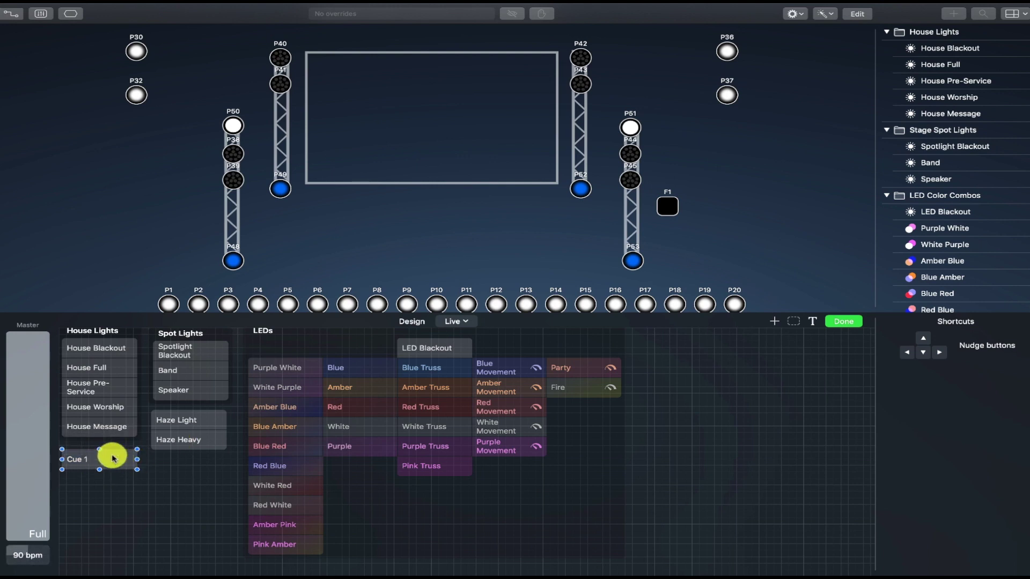
- Open Lightkey's External Control MIDI mappings list
{"action": "left_click", "coordinate": [45, 10]}
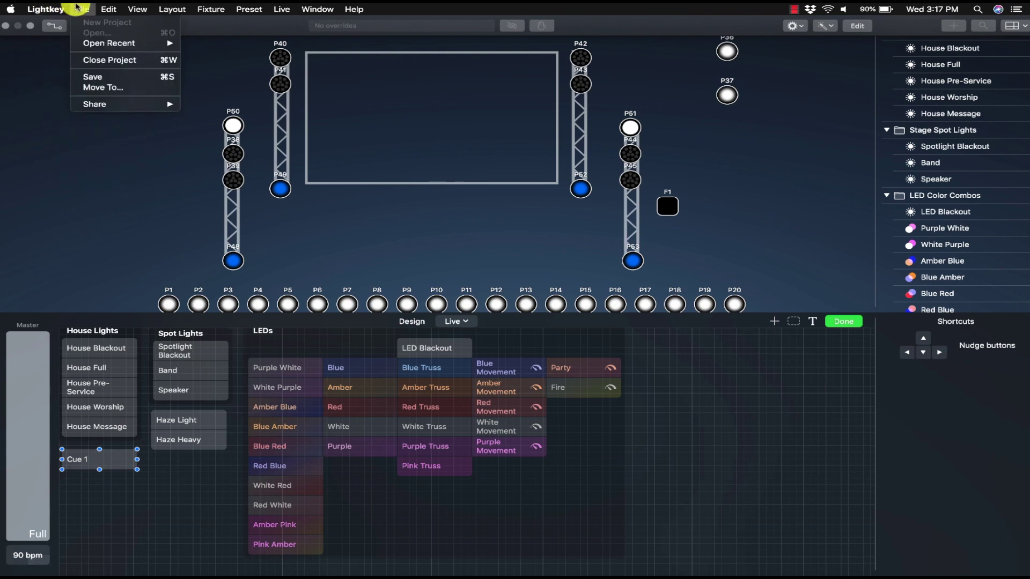
{"action": "mouse_move", "coordinate": [311, 9]}
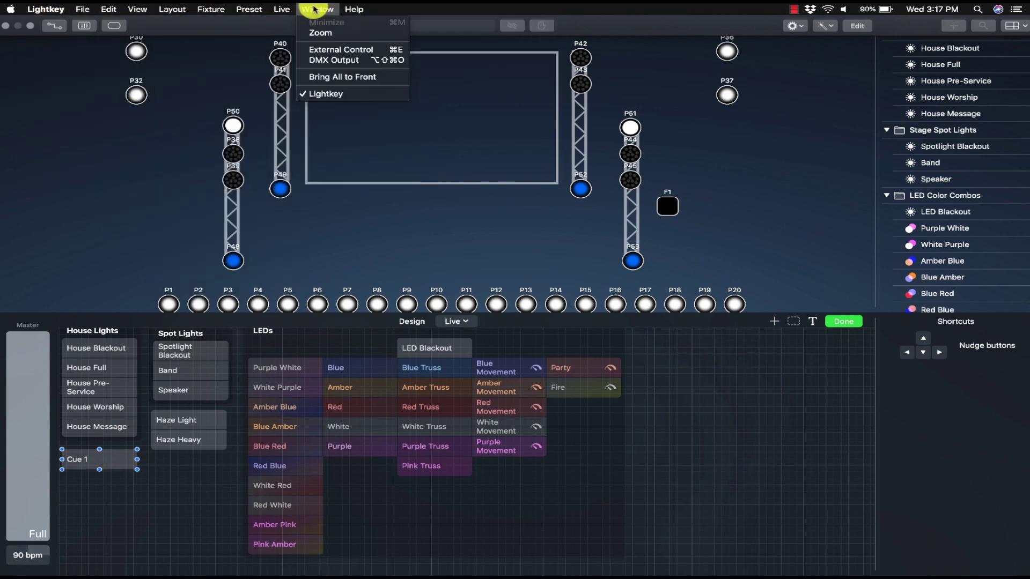
{"action": "left_click", "coordinate": [341, 49]}
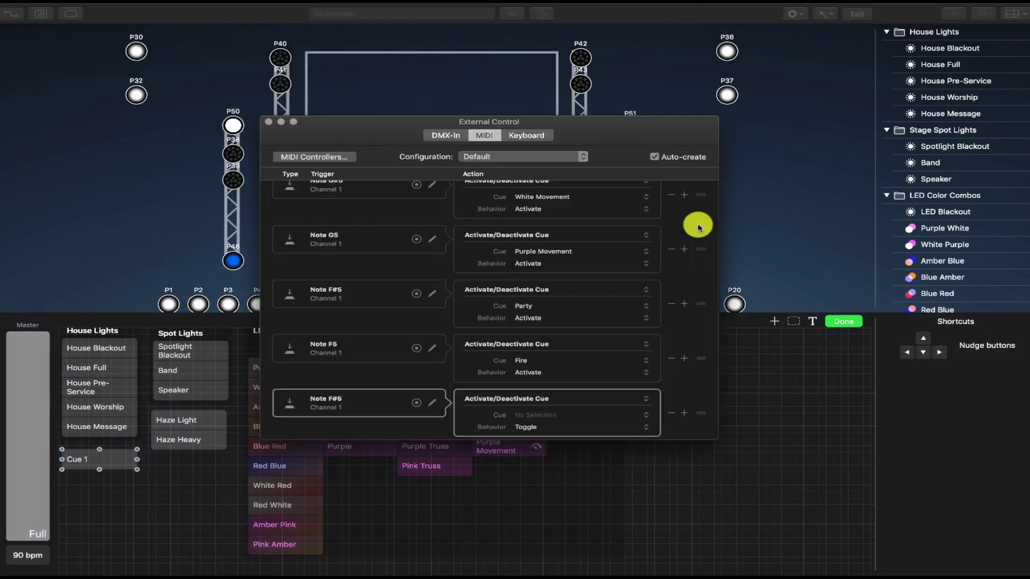
{"action": "scroll", "coordinate": [444, 303], "scroll_direction": "up", "scroll_amount": 5}
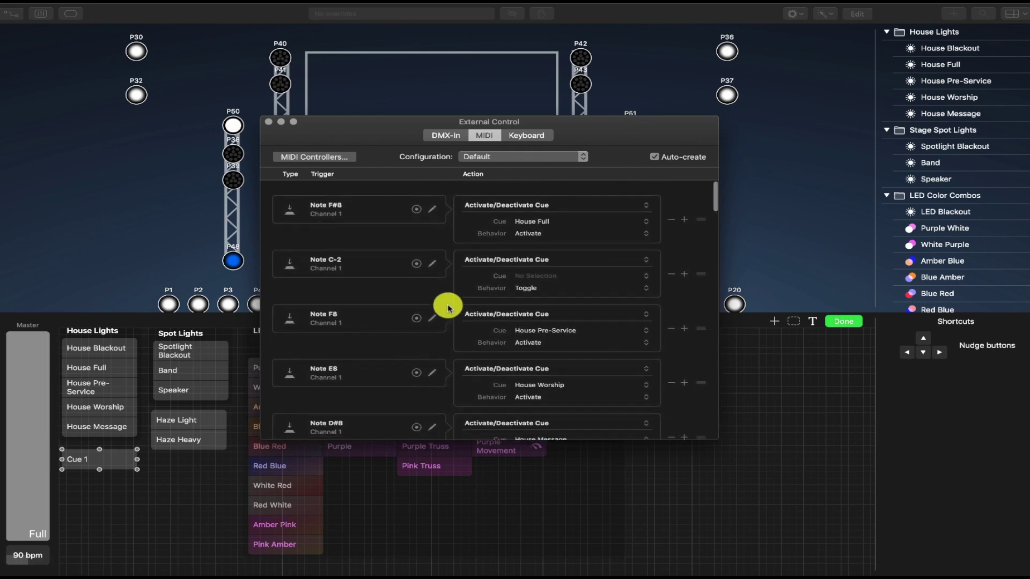
{"action": "scroll", "coordinate": [444, 303], "scroll_direction": "down", "scroll_amount": 5}
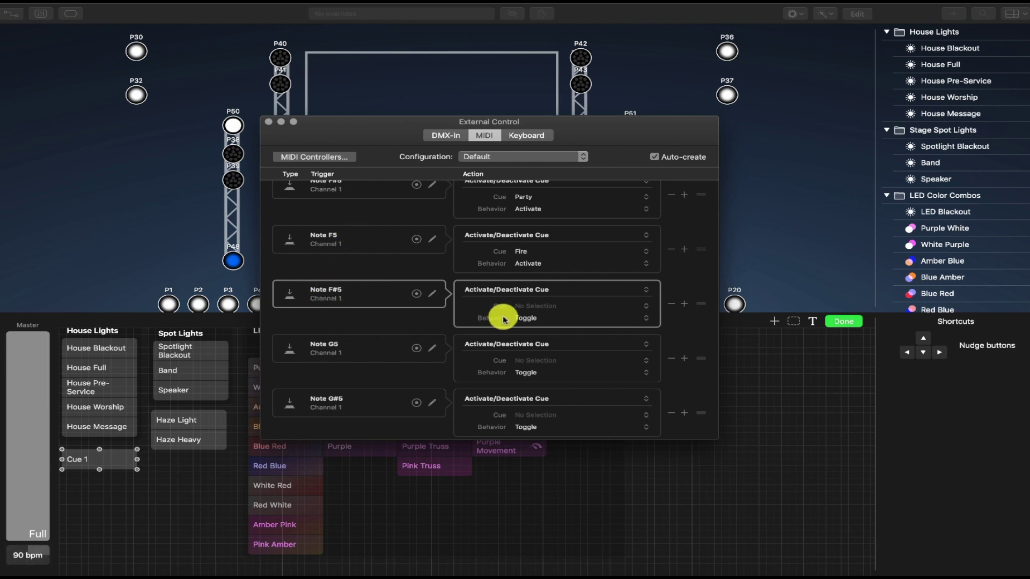
- Map Note F#5 to activate Cue 1, then delete that Cue 1 mapping
{"action": "left_click", "coordinate": [547, 307]}
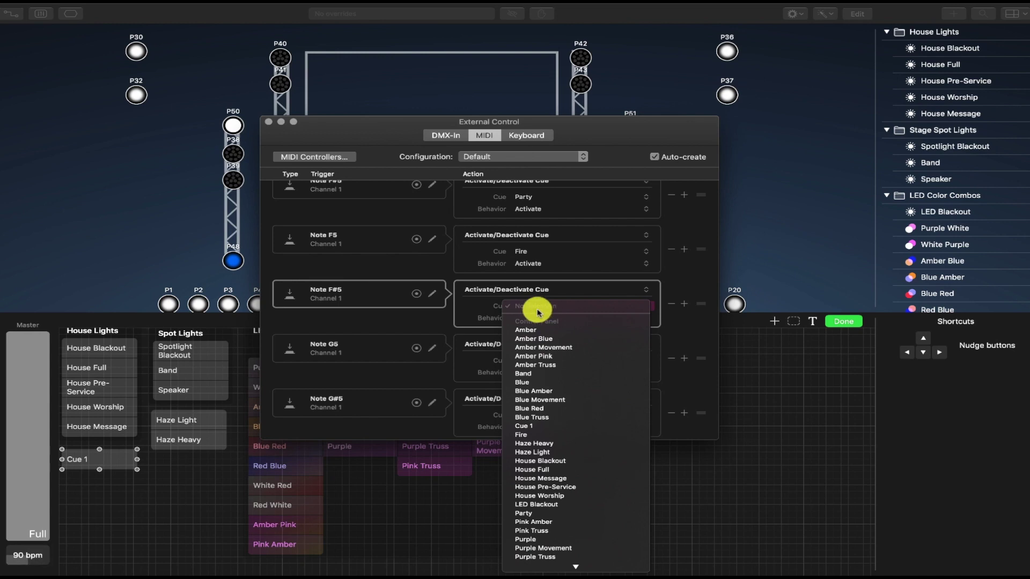
{"action": "scroll", "coordinate": [536, 456], "scroll_direction": "down", "scroll_amount": 5}
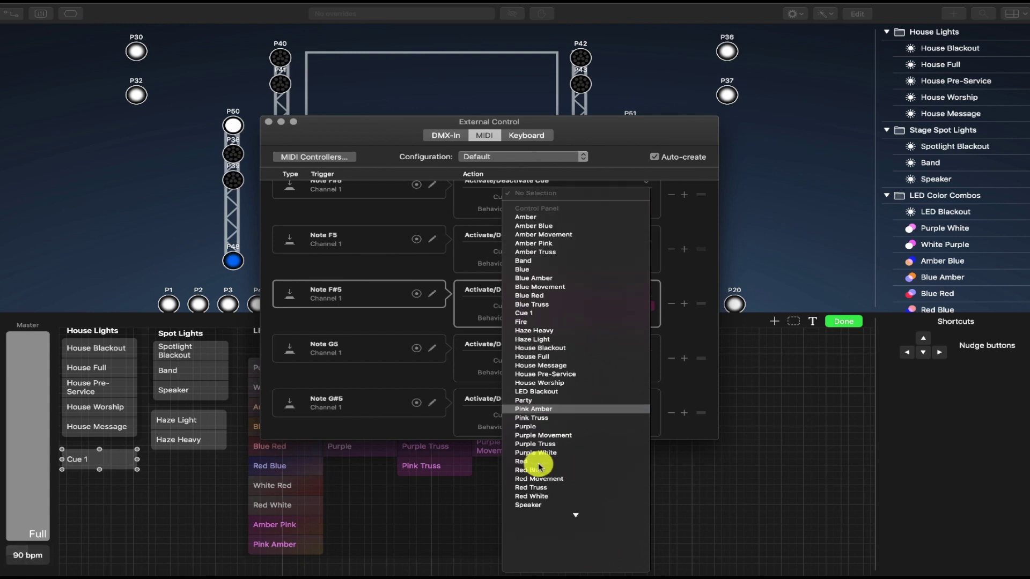
{"action": "left_click", "coordinate": [538, 312]}
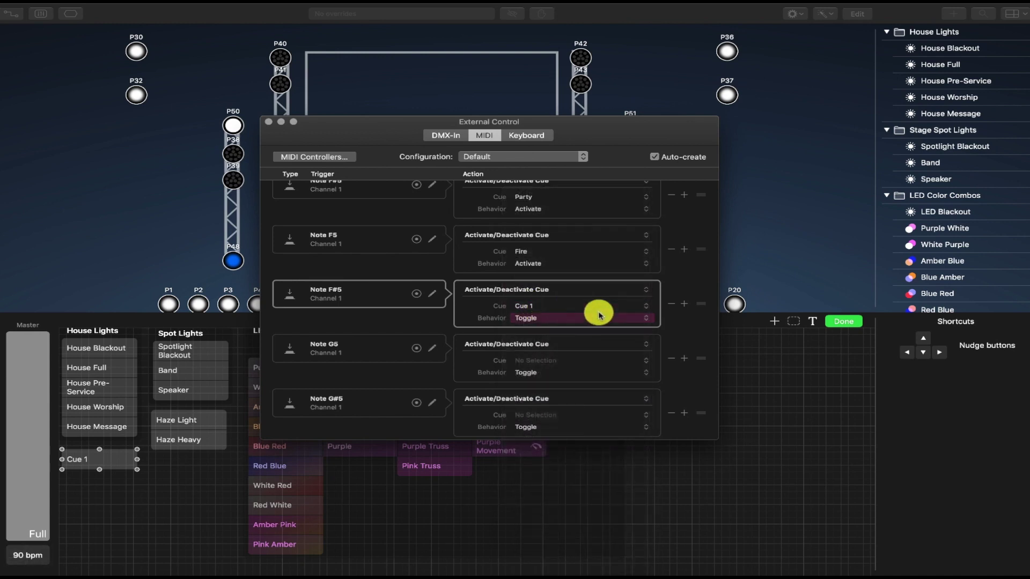
{"action": "left_click", "coordinate": [555, 320]}
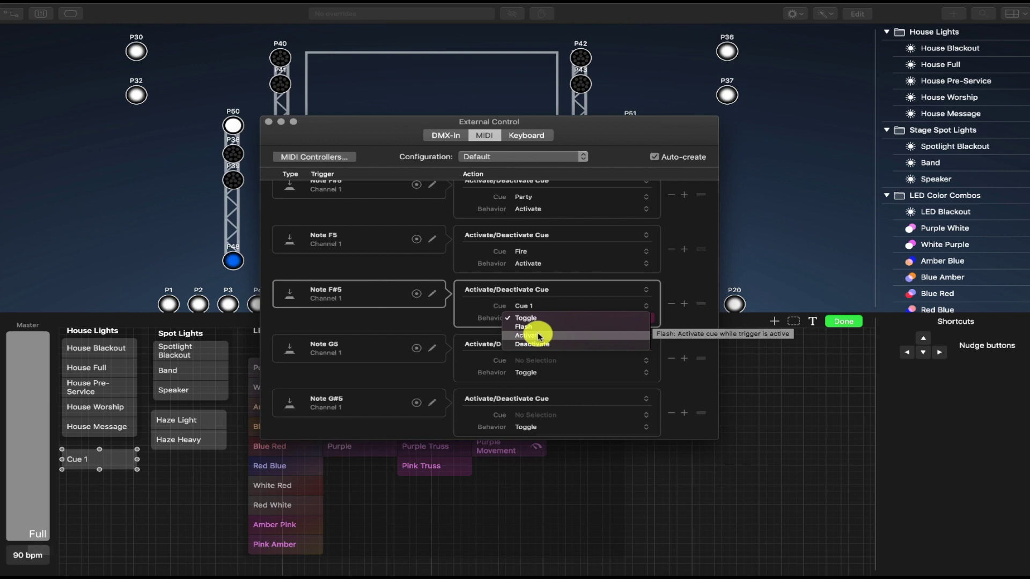
{"action": "left_click", "coordinate": [539, 336]}
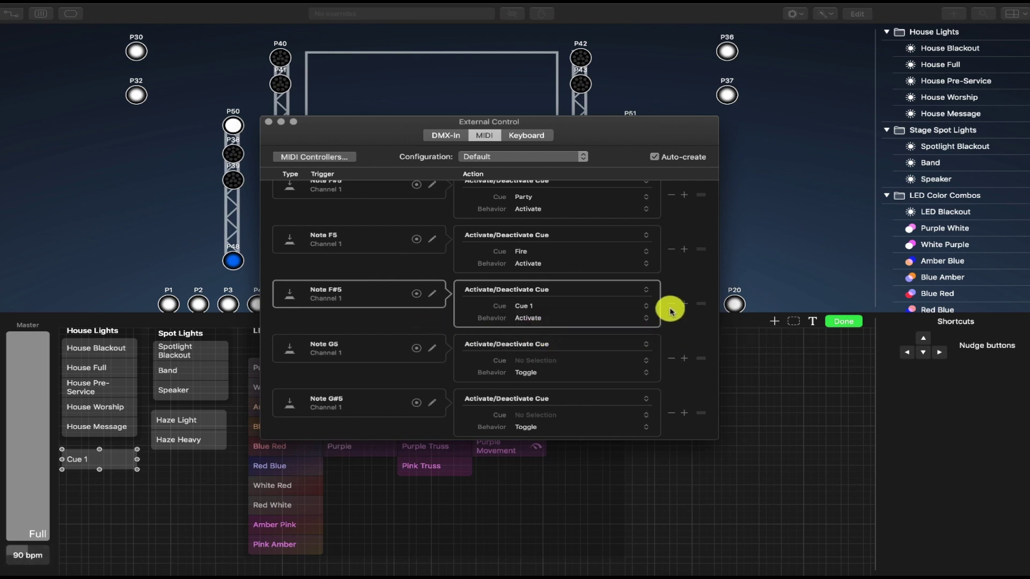
{"action": "scroll", "coordinate": [675, 415], "scroll_direction": "up", "scroll_amount": 4}
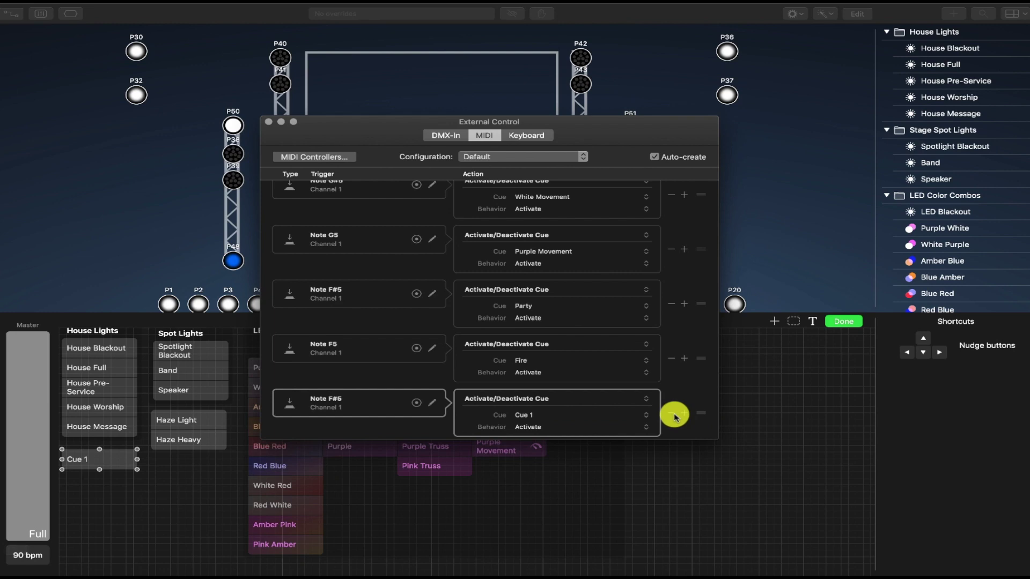
{"action": "left_click", "coordinate": [674, 415]}
- Close the External Control window and bring up Cue 1's options menu
{"action": "left_click", "coordinate": [268, 122]}
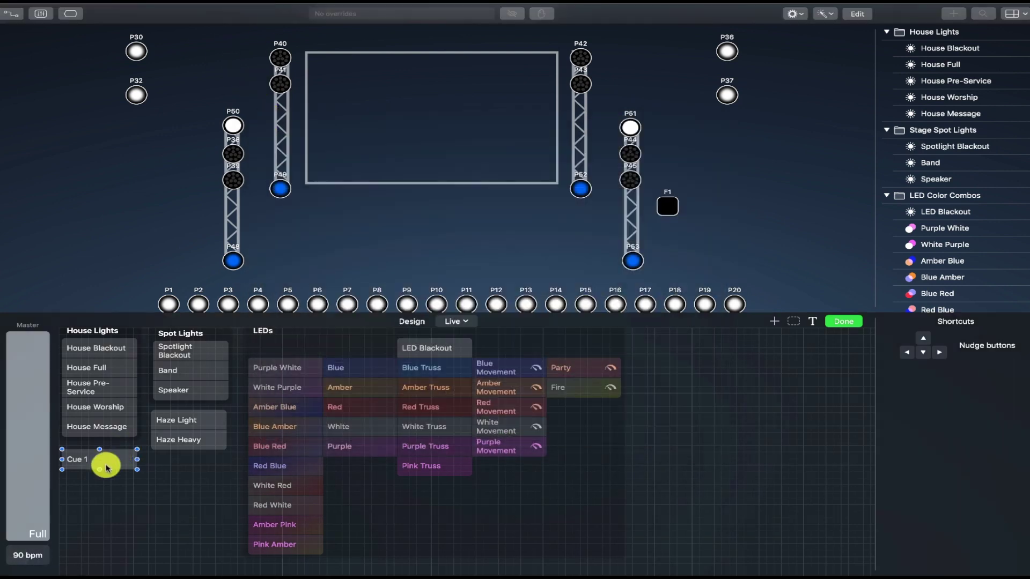
{"action": "right_click", "coordinate": [120, 464]}
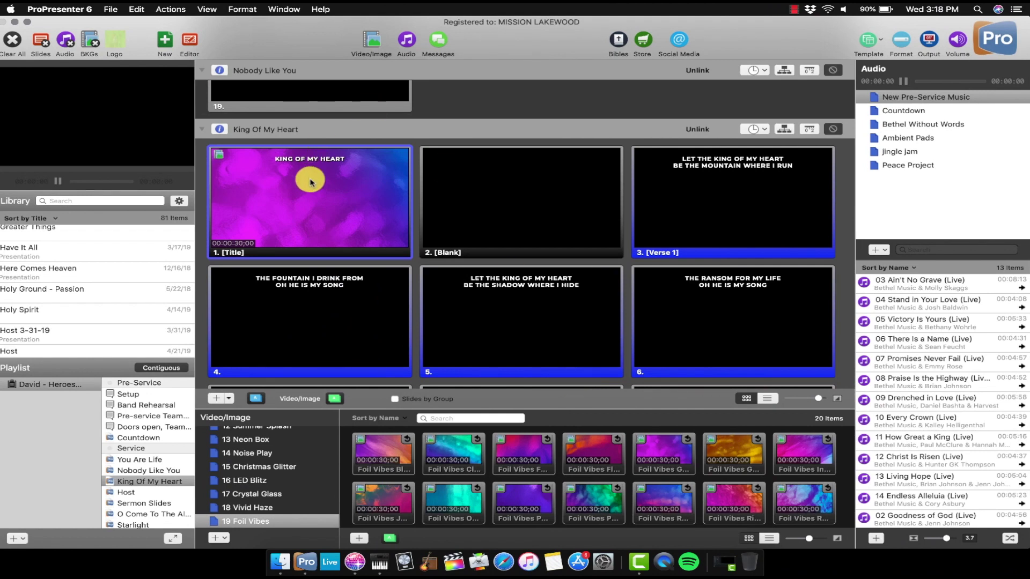
- Send the King Of My Heart title slide live, then switch to the Lightkey Space
{"action": "left_click", "coordinate": [310, 182]}
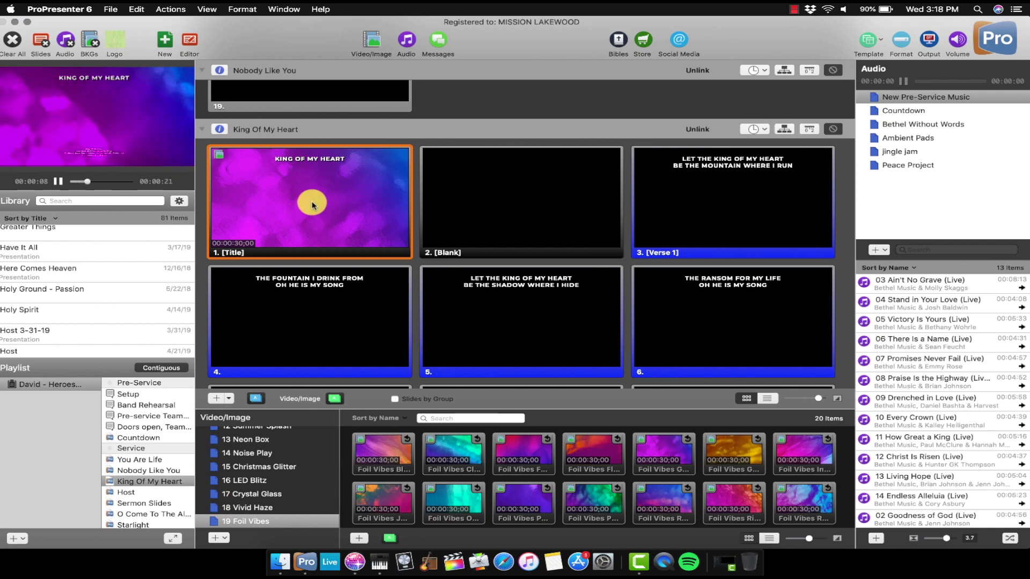
{"action": "key", "text": "ctrl+Right"}
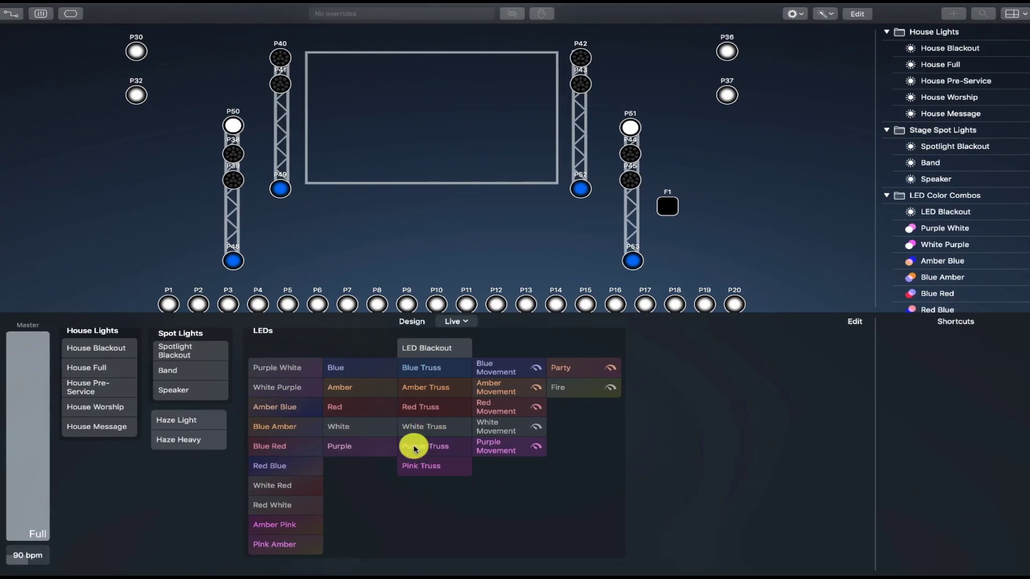
- Light the stage LEDs purple with the Purple cue
{"action": "key", "text": "ctrl+Left"}
{"action": "key", "text": "ctrl+Right"}
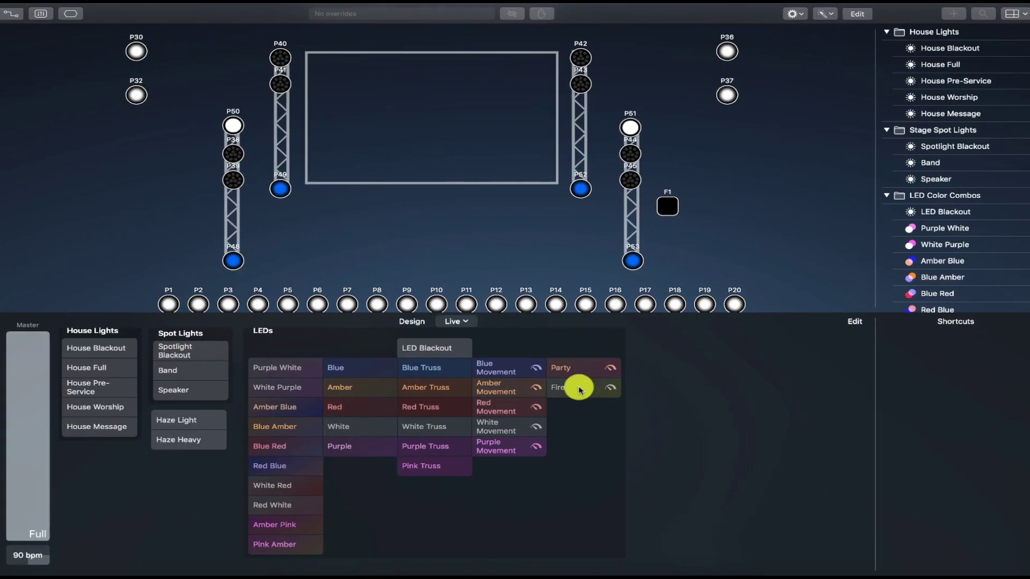
{"action": "left_click", "coordinate": [358, 451]}
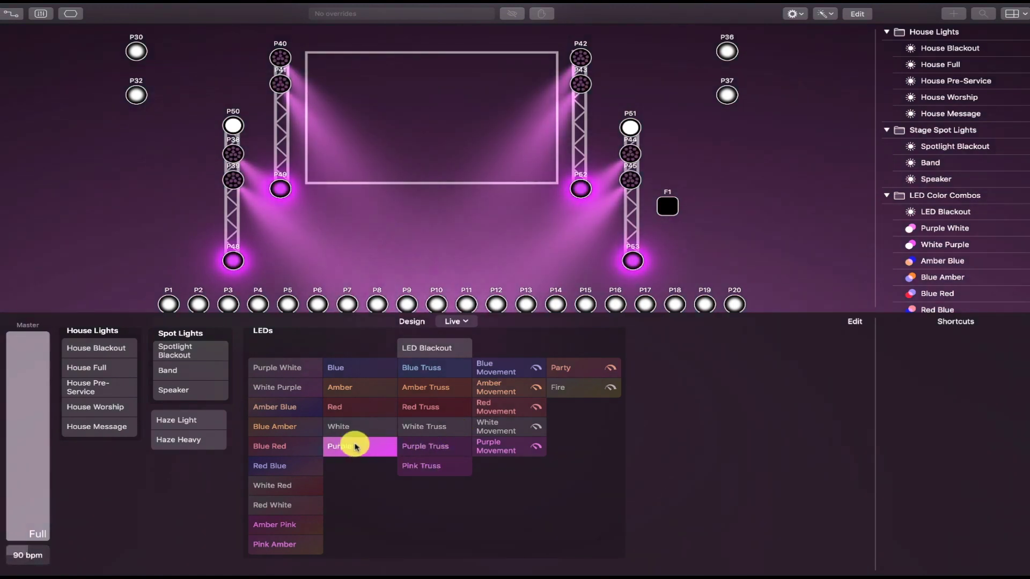
- Confirm the Purple cue's MIDI trigger is Note D5, then switch back to ProPresenter
{"action": "right_click", "coordinate": [356, 447]}
{"action": "mouse_move", "coordinate": [403, 567]}
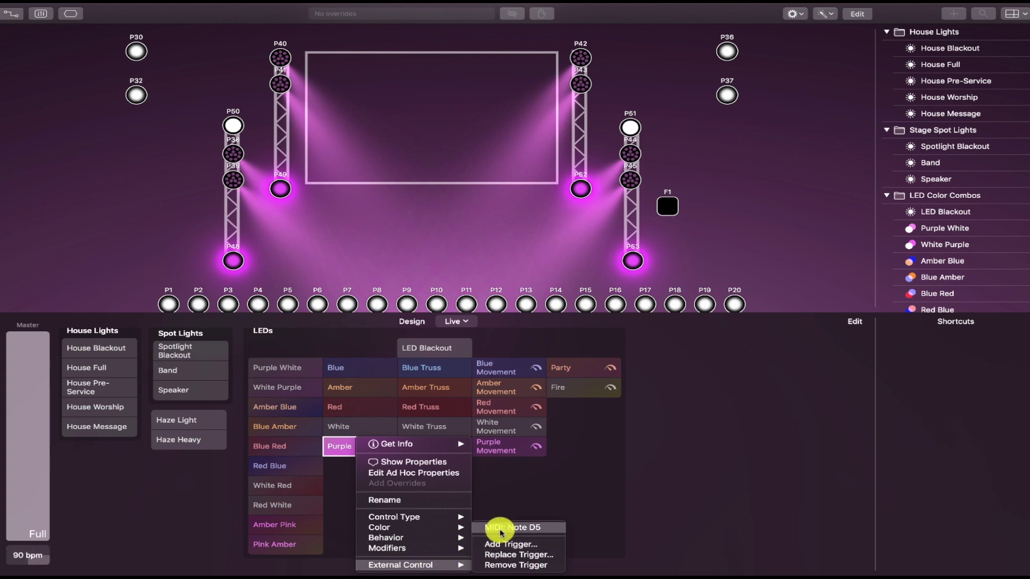
{"action": "left_click", "coordinate": [516, 492]}
{"action": "key", "text": "ctrl+Left"}
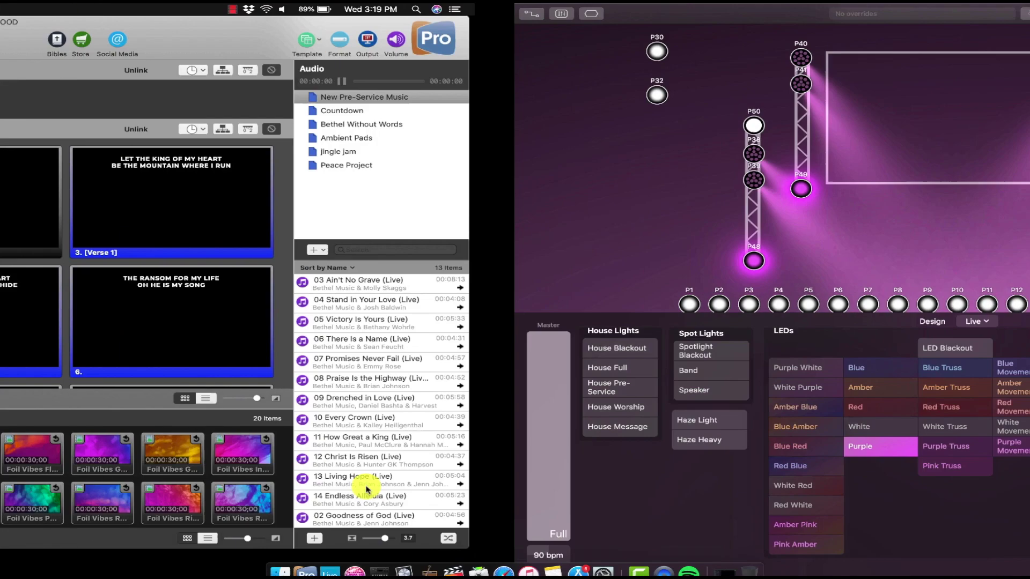
- Add a MIDI Note On communication cue to the King Of My Heart title slide
{"action": "right_click", "coordinate": [320, 197]}
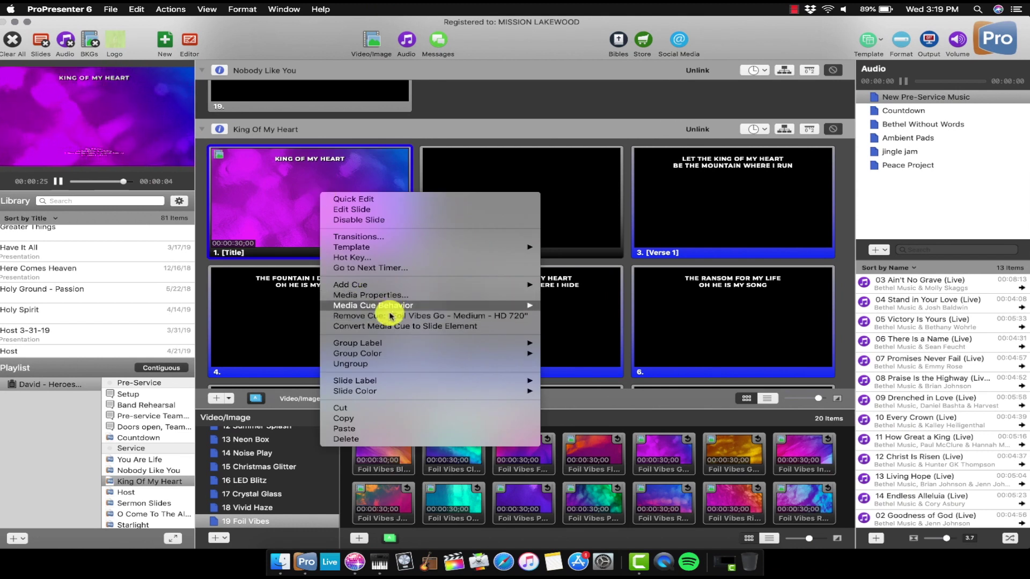
{"action": "mouse_move", "coordinate": [379, 286]}
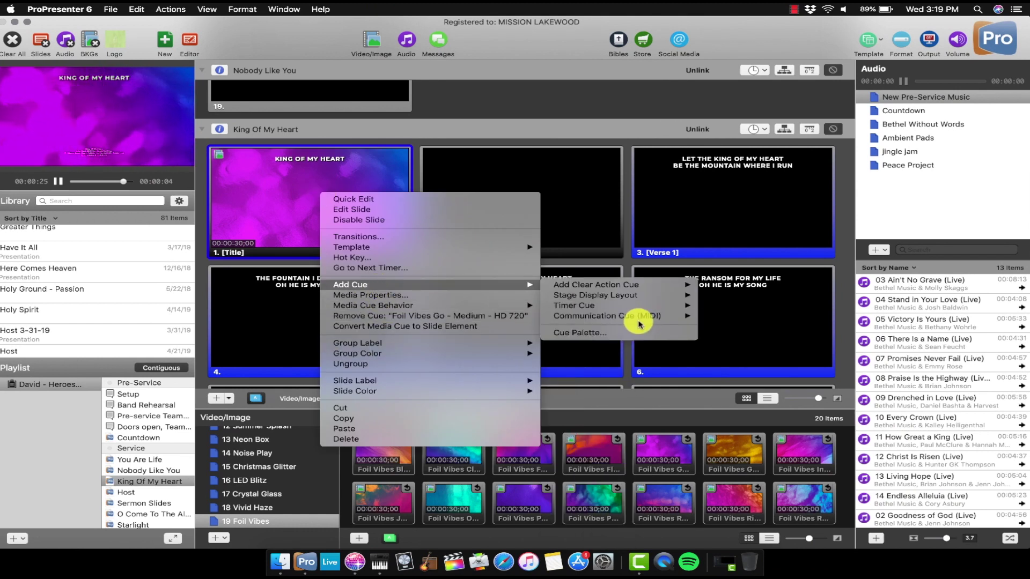
{"action": "mouse_move", "coordinate": [638, 319]}
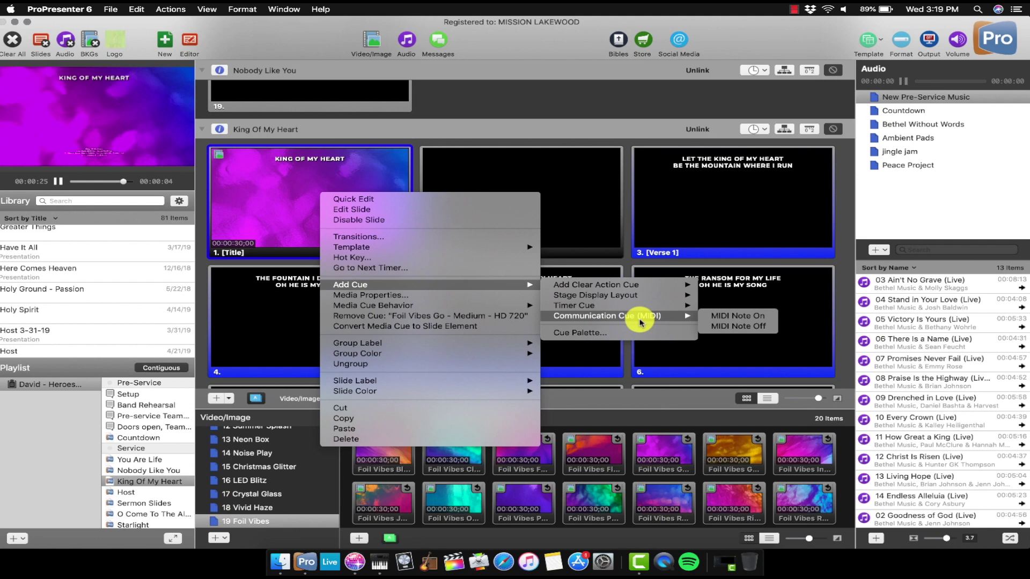
{"action": "left_click", "coordinate": [742, 316]}
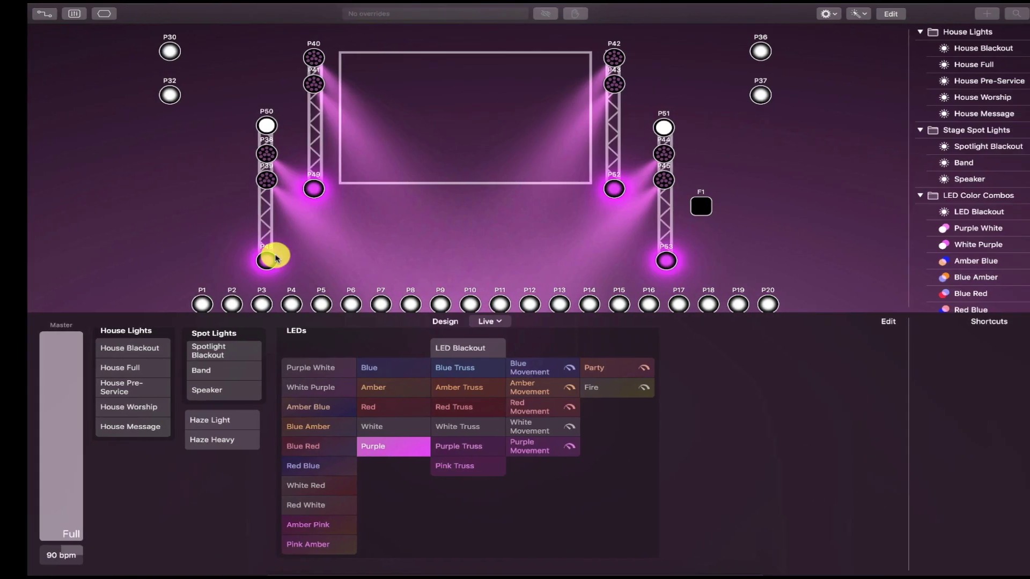
{"action": "right_click", "coordinate": [374, 446]}
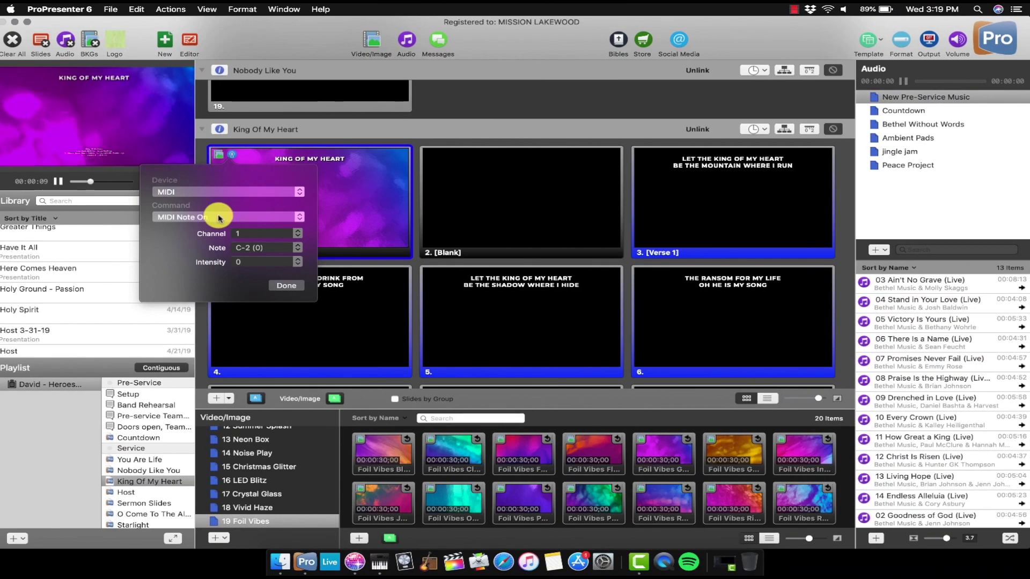
- Set the MIDI cue's note to D5 (86)
{"action": "left_click", "coordinate": [256, 248]}
{"action": "scroll", "coordinate": [259, 374], "scroll_direction": "down", "scroll_amount": 5}
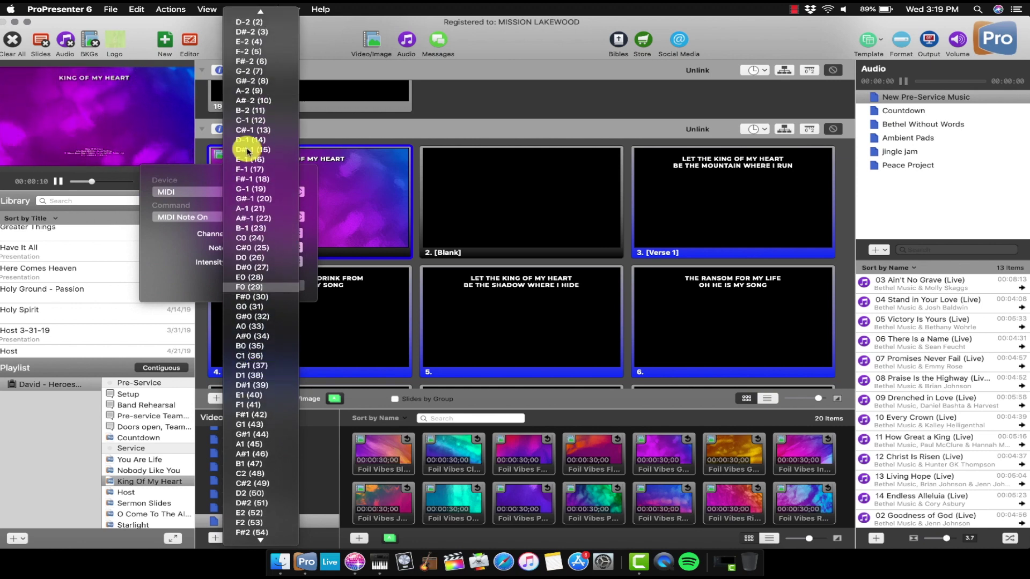
{"action": "scroll", "coordinate": [253, 124], "scroll_direction": "up", "scroll_amount": 1}
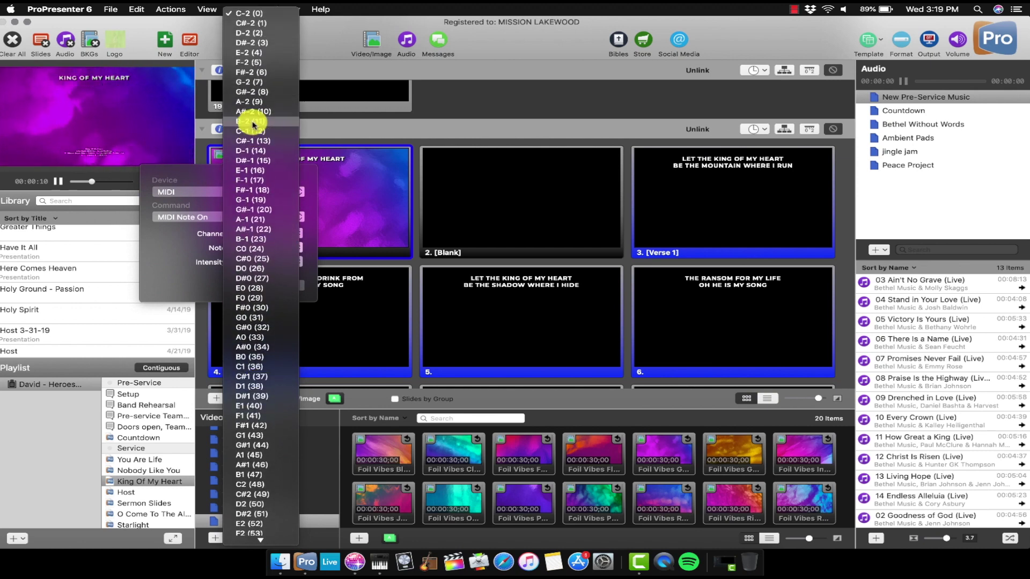
{"action": "scroll", "coordinate": [252, 204], "scroll_direction": "down", "scroll_amount": 5}
{"action": "scroll", "coordinate": [252, 205], "scroll_direction": "down", "scroll_amount": 10}
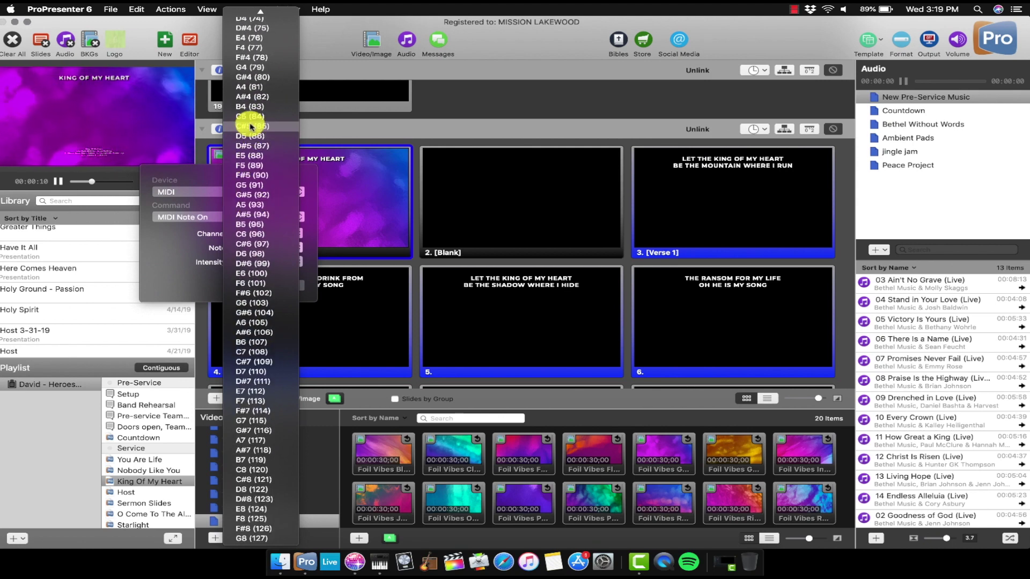
{"action": "left_click", "coordinate": [252, 137]}
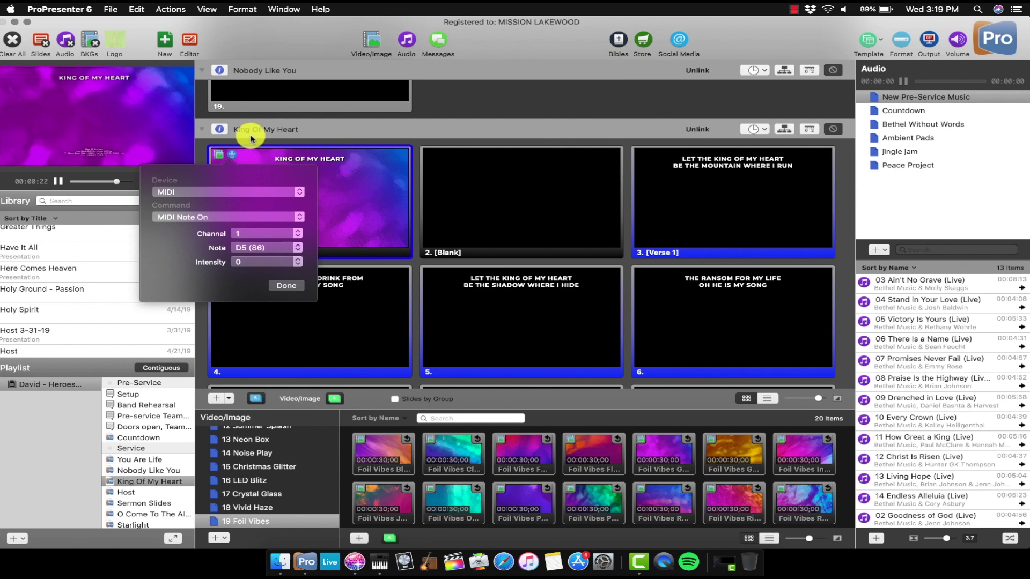
- Set the cue intensity to 127, confirm it, and switch to Lightkey
{"action": "left_click_drag", "start_coordinate": [292, 289], "coordinate": [272, 276]}
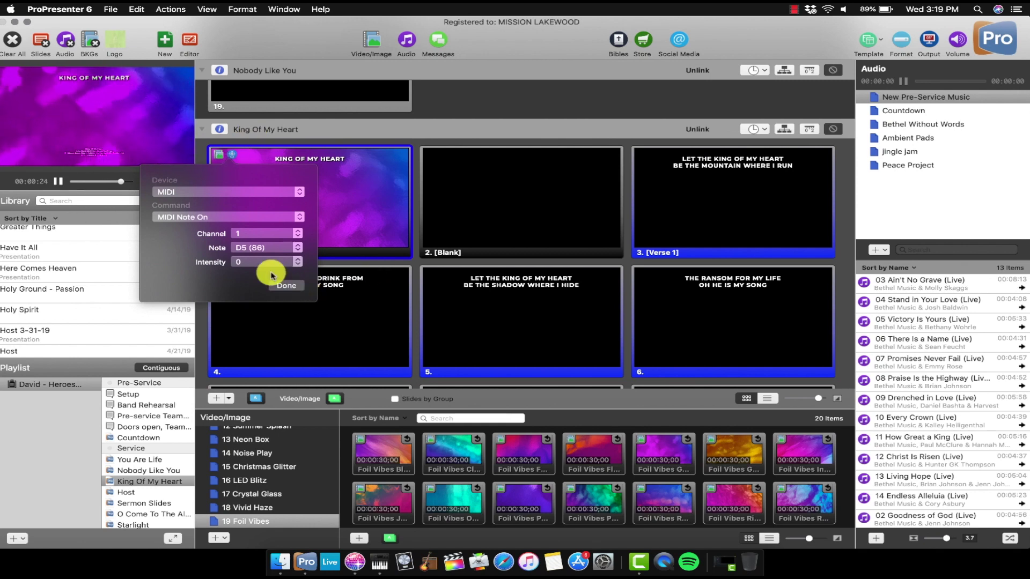
{"action": "left_click", "coordinate": [264, 269]}
{"action": "scroll", "coordinate": [245, 322], "scroll_direction": "down", "scroll_amount": 10}
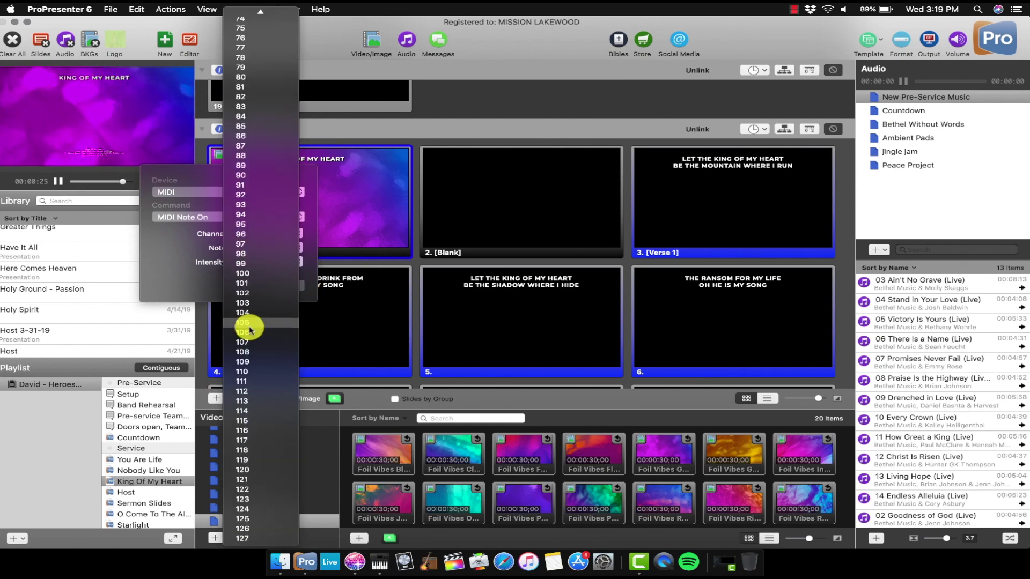
{"action": "left_click", "coordinate": [242, 539]}
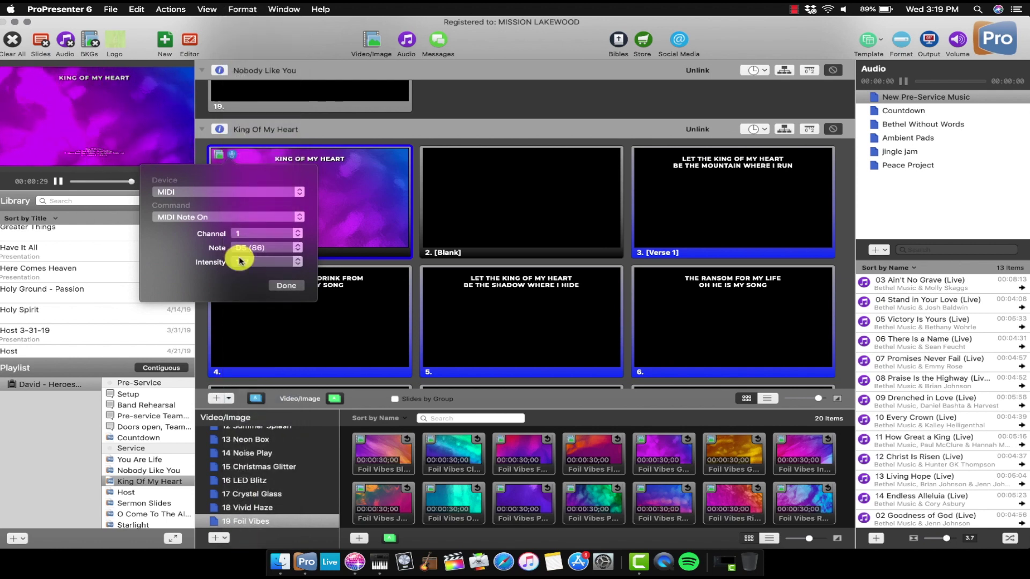
{"action": "left_click", "coordinate": [285, 284]}
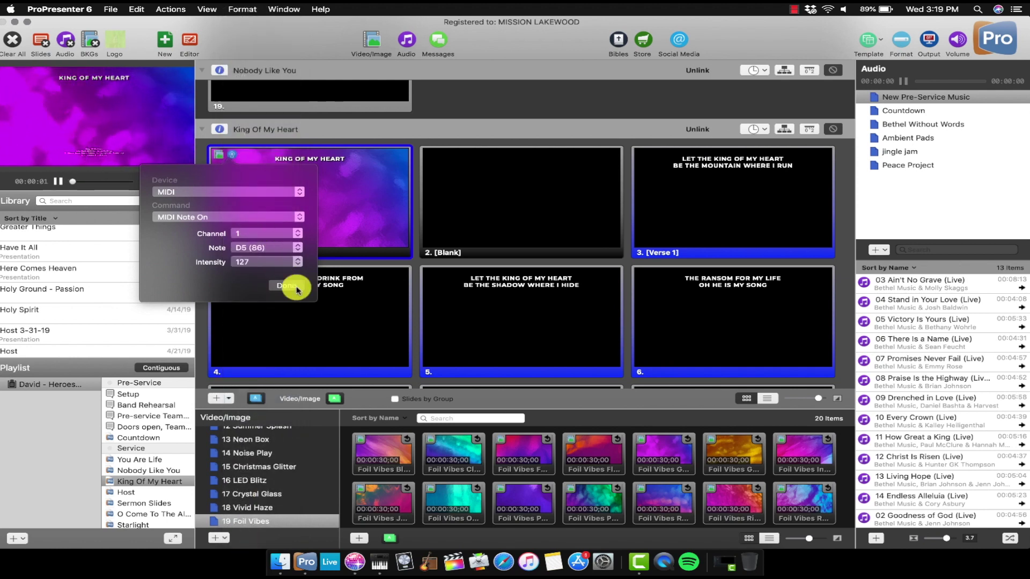
{"action": "left_click", "coordinate": [297, 289]}
{"action": "key", "text": "ctrl+Right"}
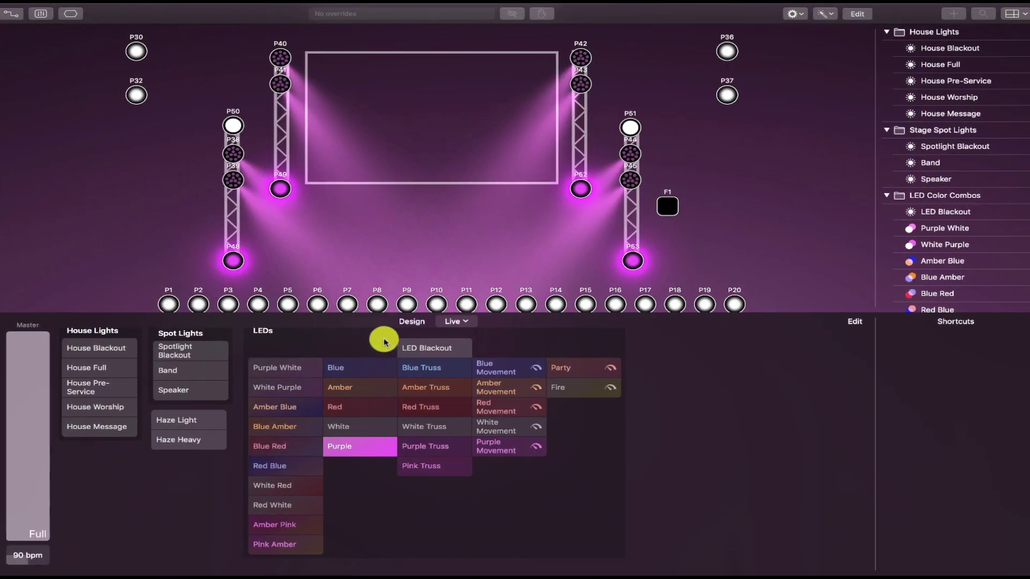
- Black out the LEDs and move the Lightkey window out of full screen to the right
{"action": "left_click", "coordinate": [433, 350]}
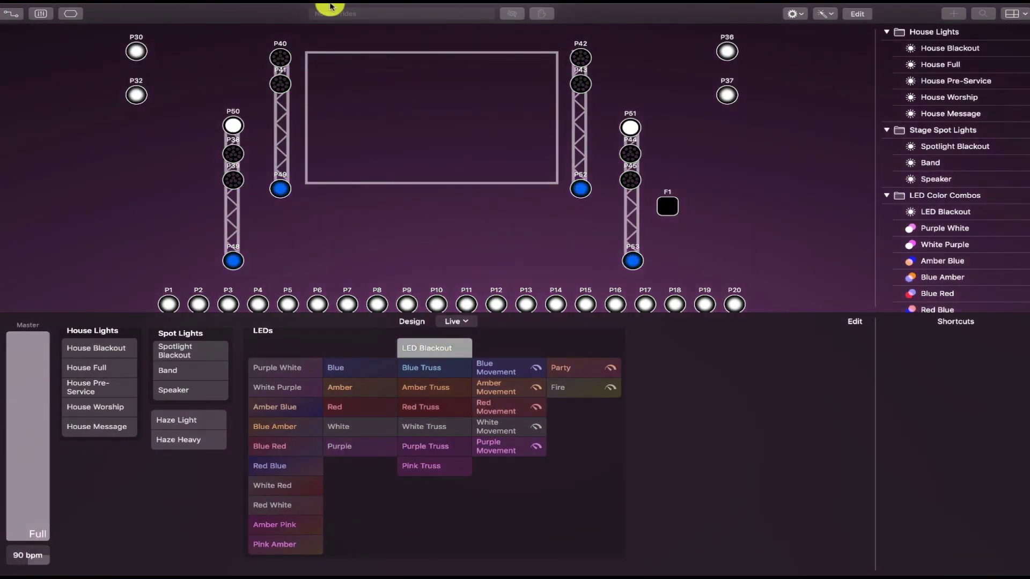
{"action": "left_click", "coordinate": [30, 27]}
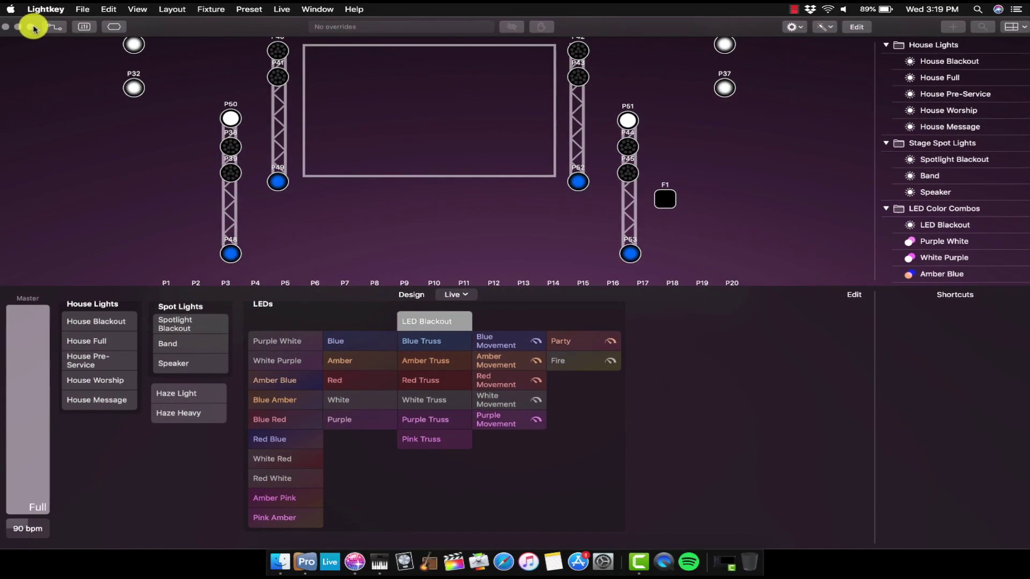
{"action": "double_click", "coordinate": [232, 30]}
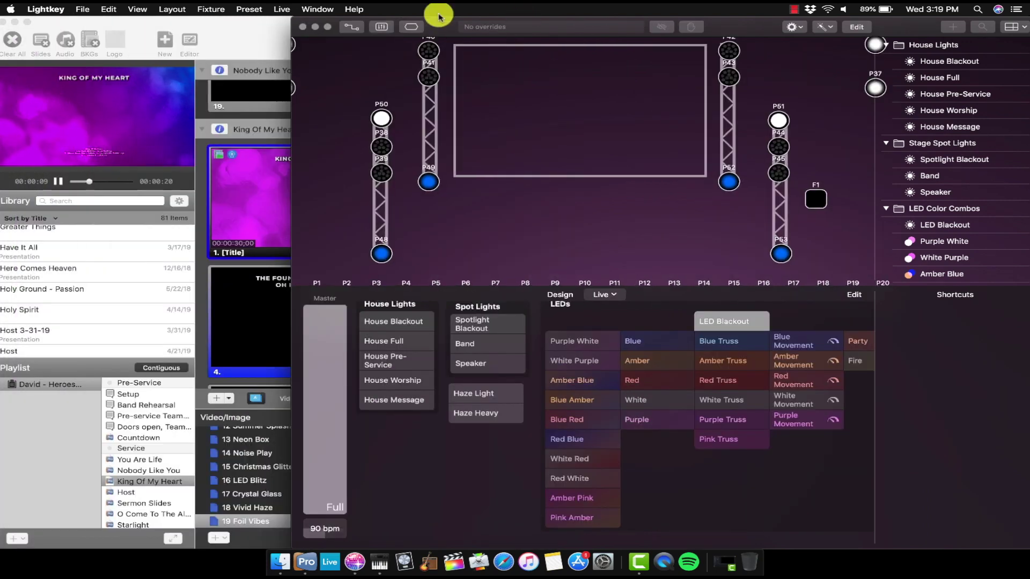
{"action": "left_click_drag", "start_coordinate": [443, 26], "coordinate": [801, 27]}
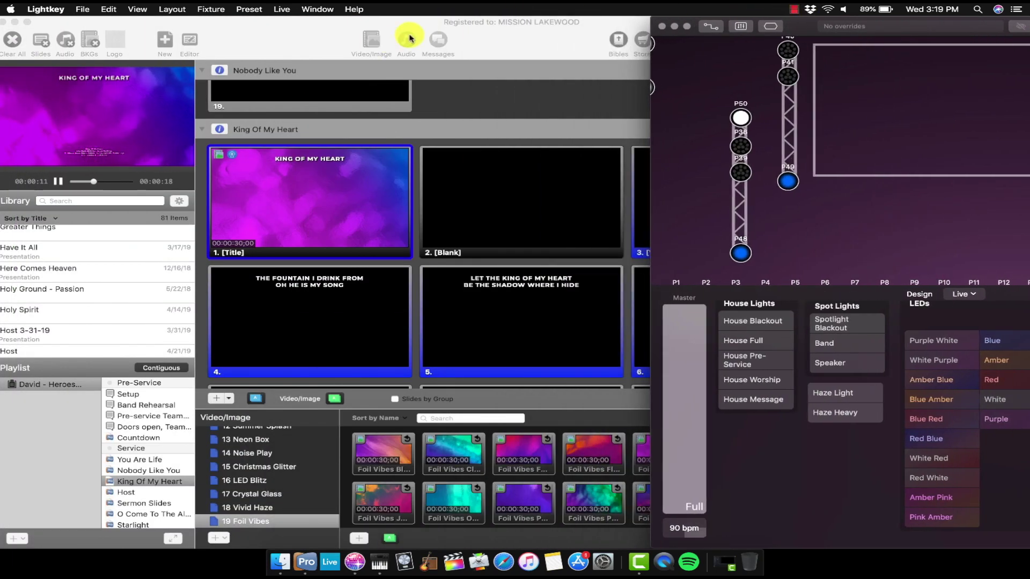
- Arrange ProPresenter beside Lightkey and fire the title slide to test the purple wash
{"action": "double_click", "coordinate": [303, 38]}
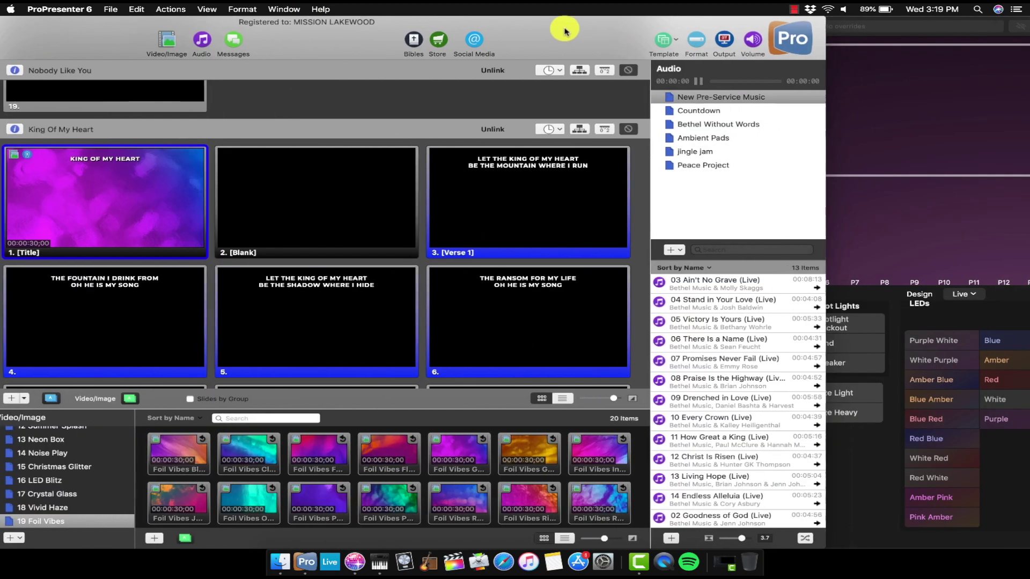
{"action": "left_click_drag", "start_coordinate": [565, 31], "coordinate": [613, 15]}
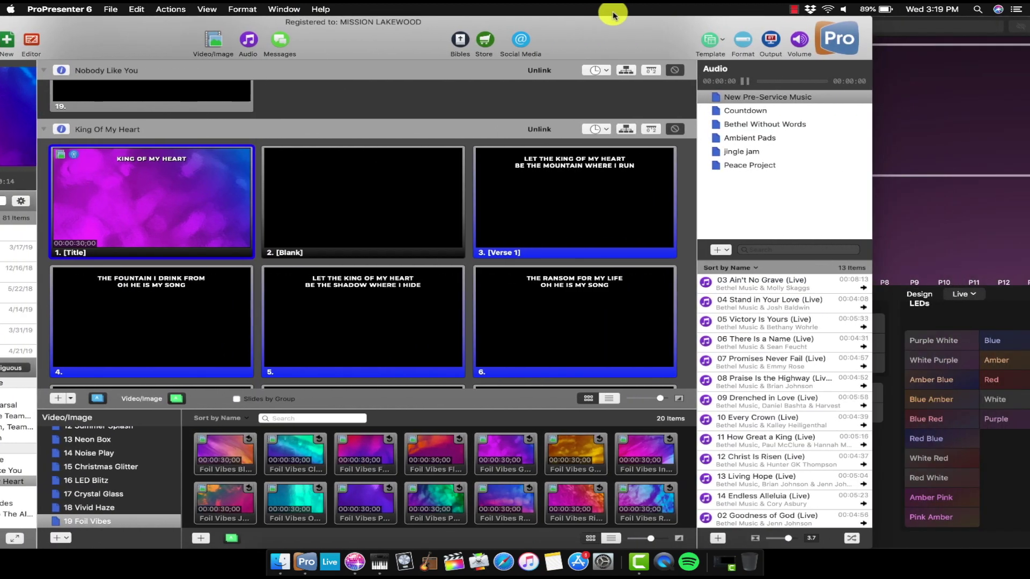
{"action": "left_click", "coordinate": [907, 20]}
{"action": "left_click", "coordinate": [622, 43]}
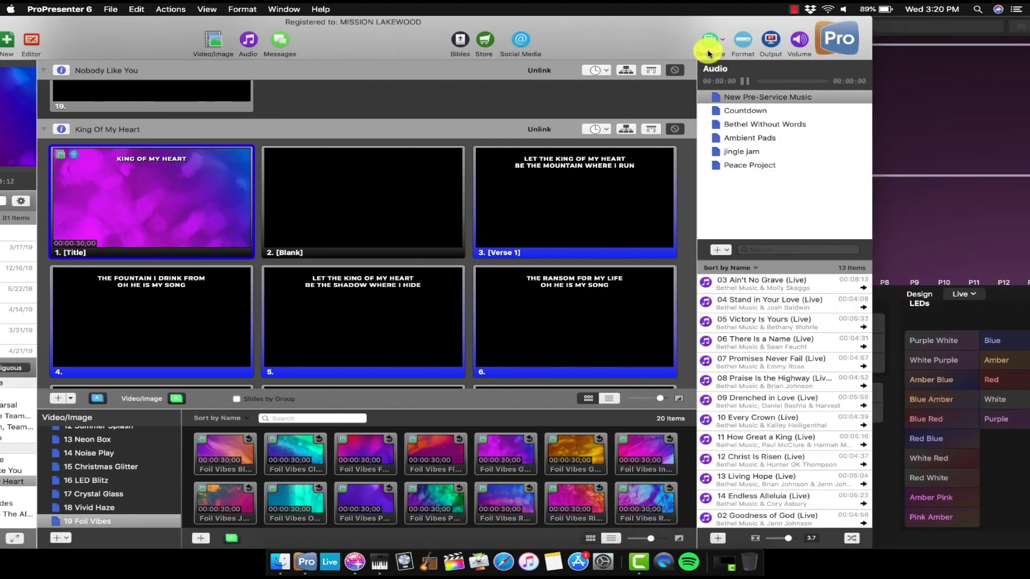
{"action": "double_click", "coordinate": [279, 27]}
{"action": "left_click", "coordinate": [214, 167]}
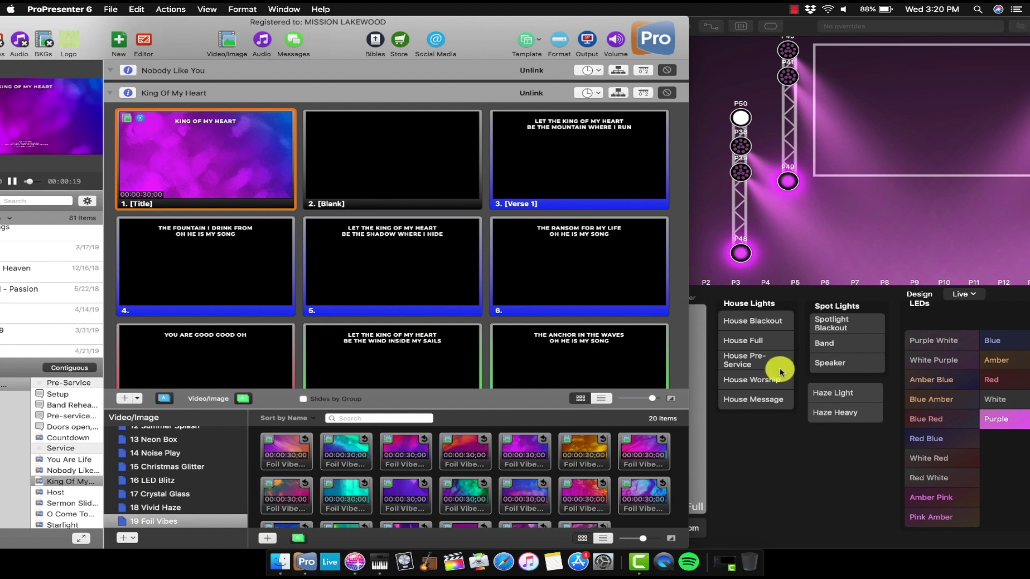
- Check which MIDI note triggers Lightkey's Band cue
{"action": "right_click", "coordinate": [839, 343]}
{"action": "mouse_move", "coordinate": [879, 467]}
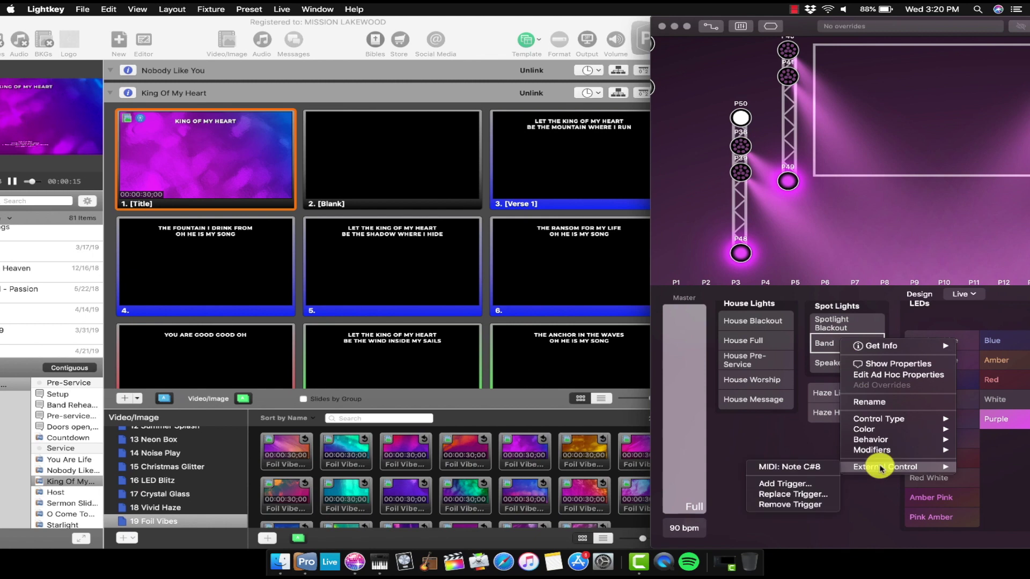
{"action": "left_click", "coordinate": [792, 427]}
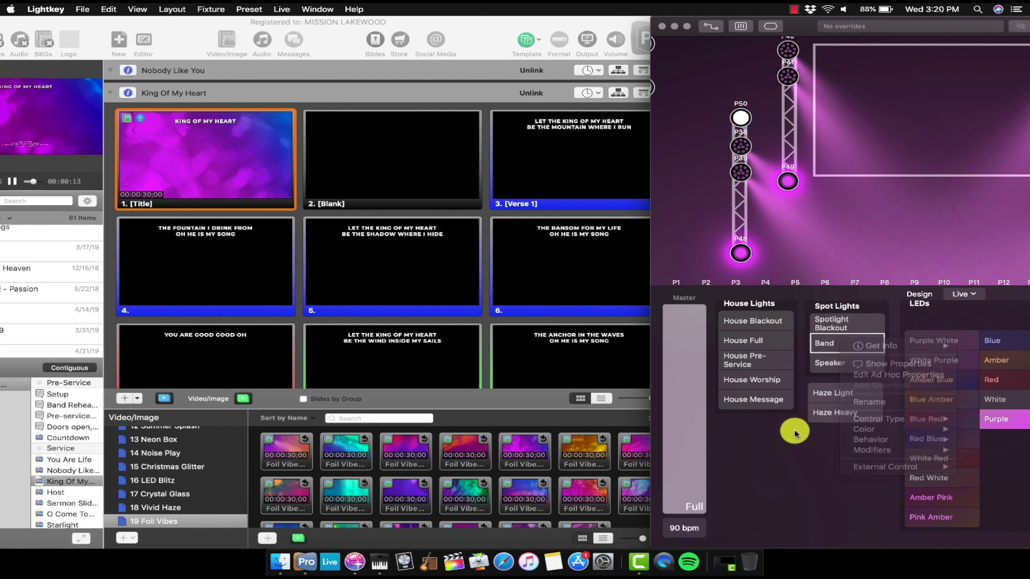
- Add a MIDI Note On cue to the King Of My Heart title slide
{"action": "right_click", "coordinate": [248, 145]}
{"action": "mouse_move", "coordinate": [320, 263]}
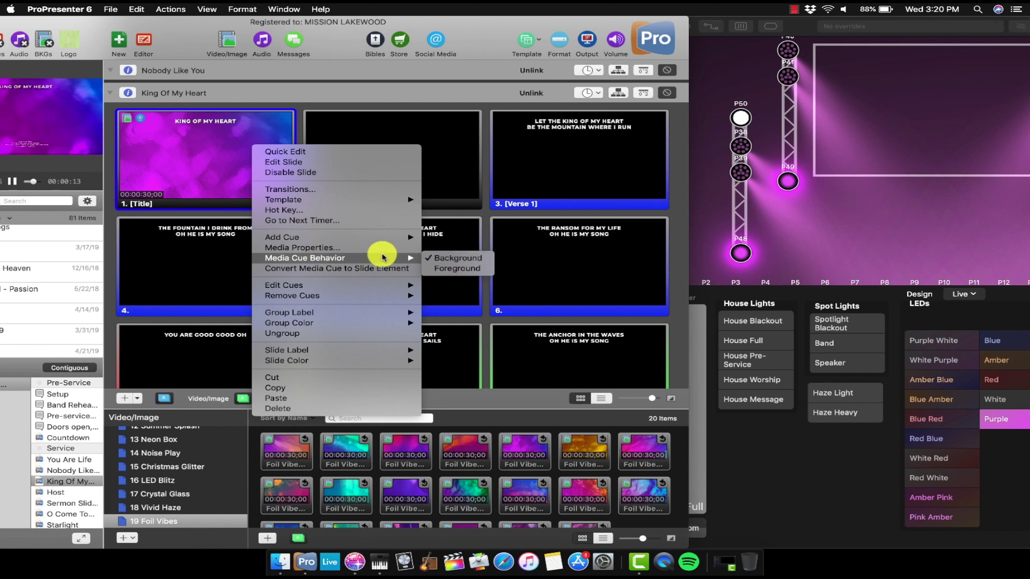
{"action": "mouse_move", "coordinate": [395, 236]}
{"action": "mouse_move", "coordinate": [461, 268]}
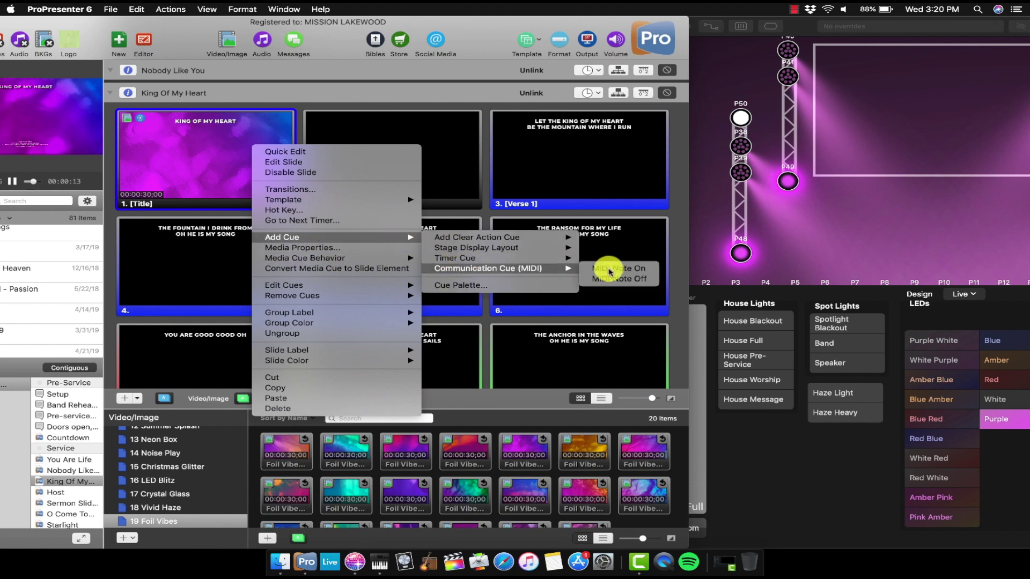
{"action": "left_click", "coordinate": [614, 270]}
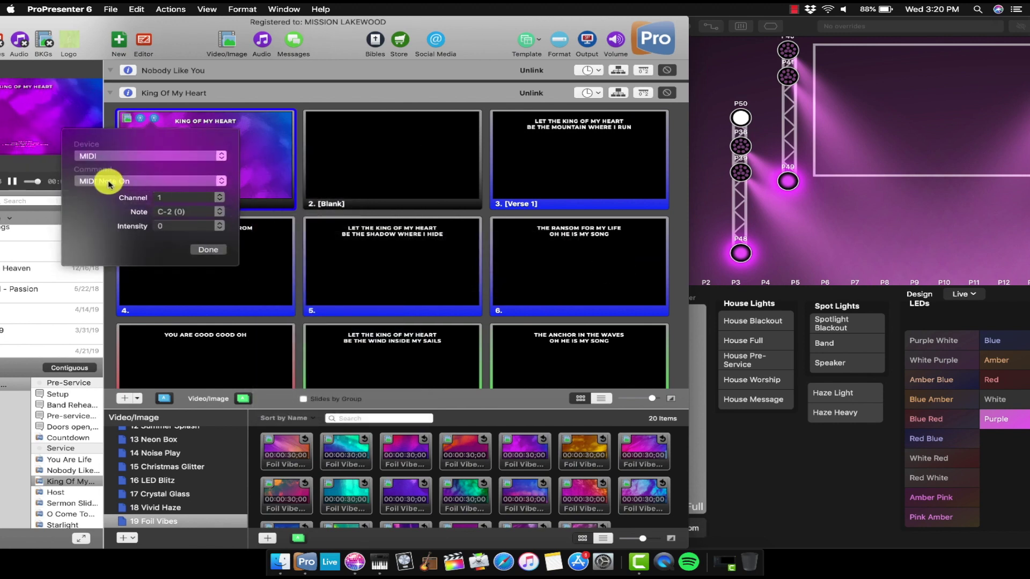
- Set the cue to note C#8 (121), intensity 127, and fire the title slide to test it
{"action": "left_click", "coordinate": [170, 213]}
{"action": "scroll", "coordinate": [168, 301], "scroll_direction": "down", "scroll_amount": 10}
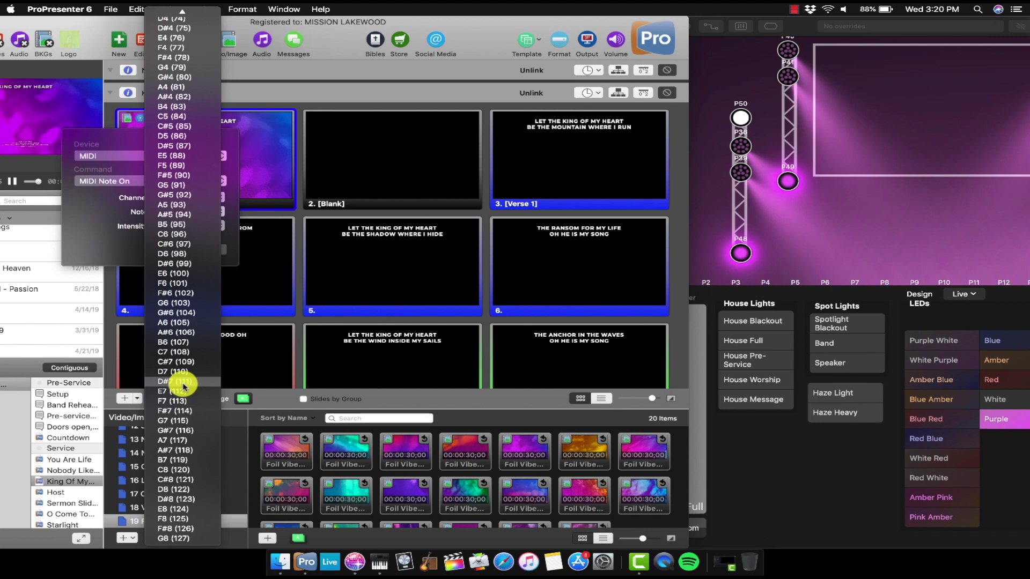
{"action": "left_click", "coordinate": [174, 480]}
{"action": "left_click", "coordinate": [177, 225]}
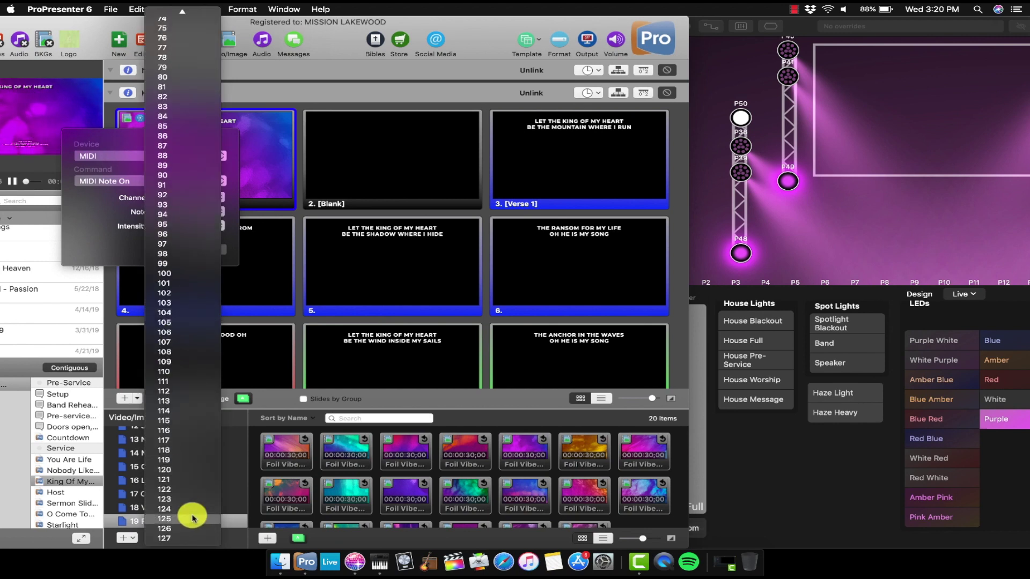
{"action": "left_click", "coordinate": [177, 538]}
{"action": "key", "text": "Escape"}
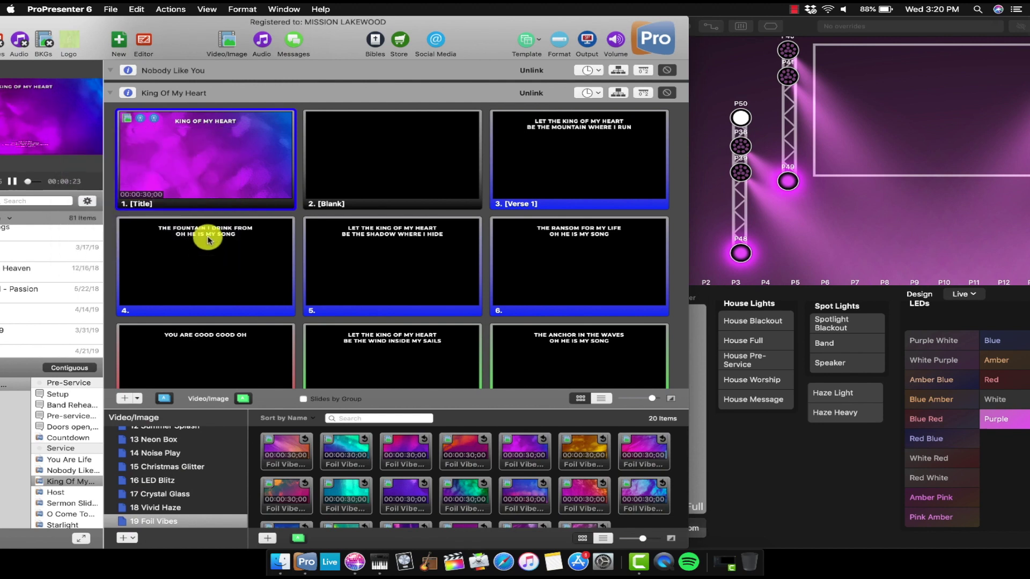
{"action": "left_click", "coordinate": [247, 174]}
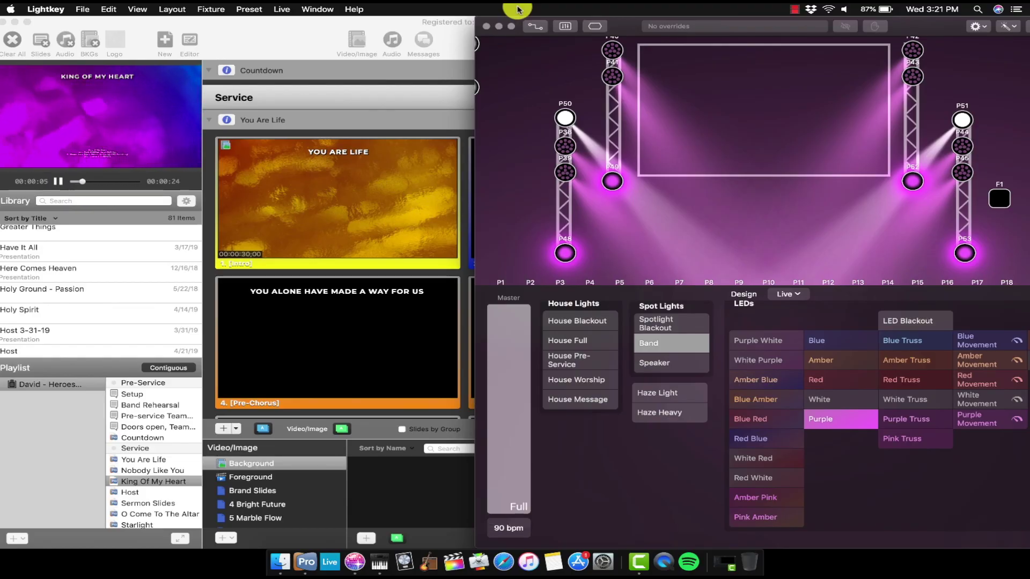
{"action": "left_click", "coordinate": [498, 565]}
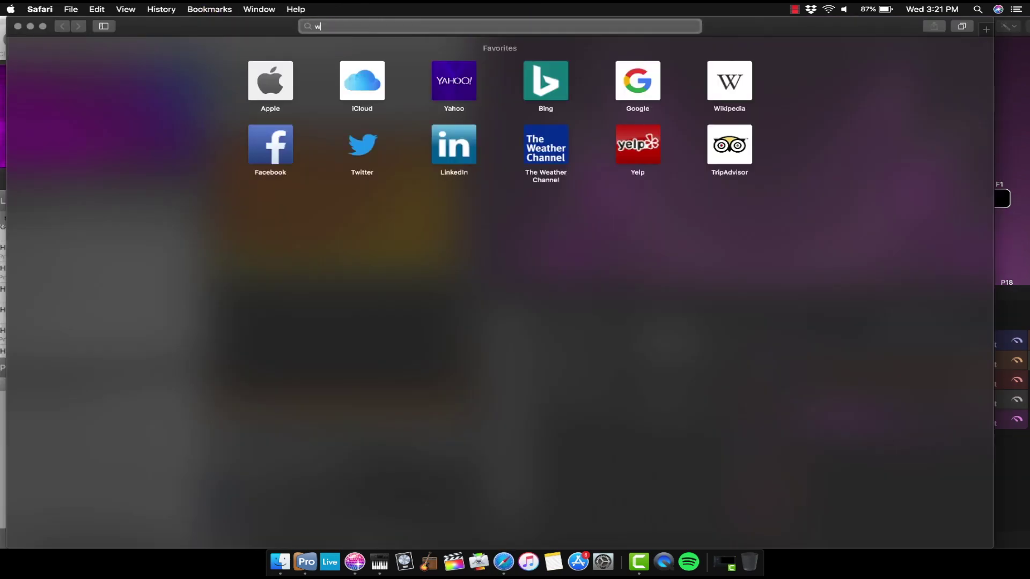
- Load worshipleaderschool.com's strategy-session page, pick April 26, then advance the calendar to May 2019
{"action": "type", "text": "worshipleaderschool.com"}
{"action": "key", "text": "Return"}
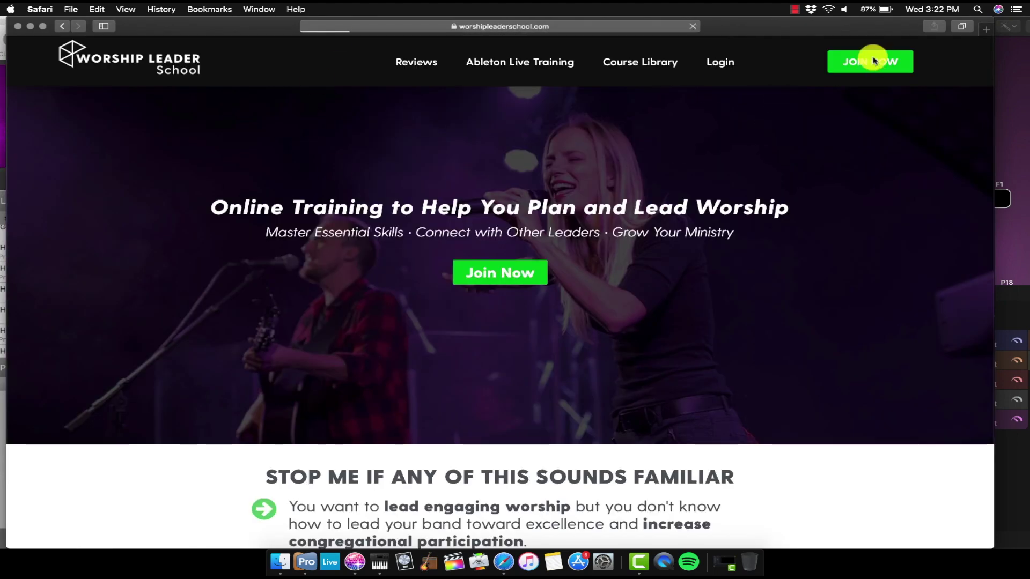
{"action": "scroll", "coordinate": [529, 269], "scroll_direction": "down", "scroll_amount": 5}
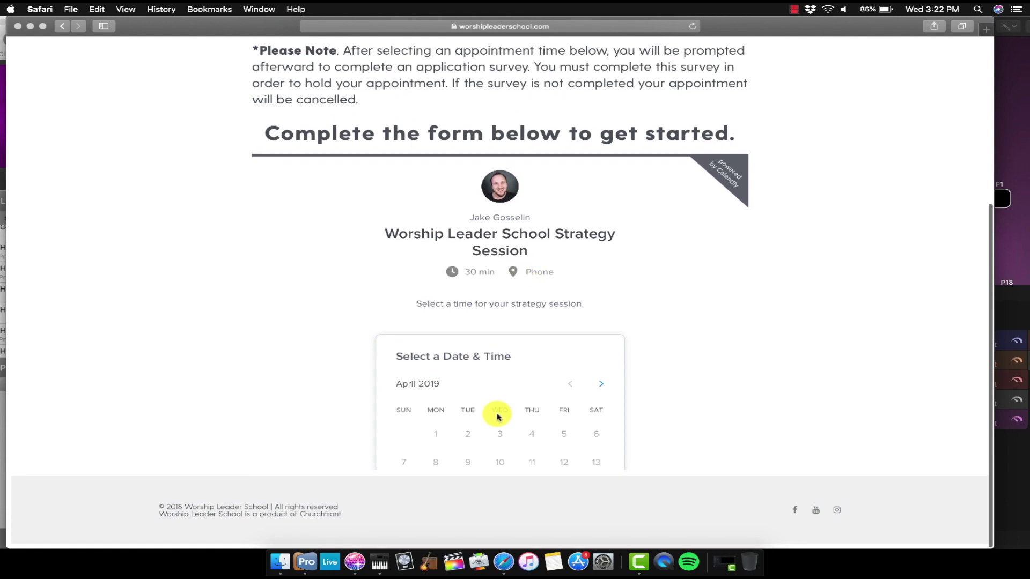
{"action": "scroll", "coordinate": [497, 417], "scroll_direction": "down", "scroll_amount": 3}
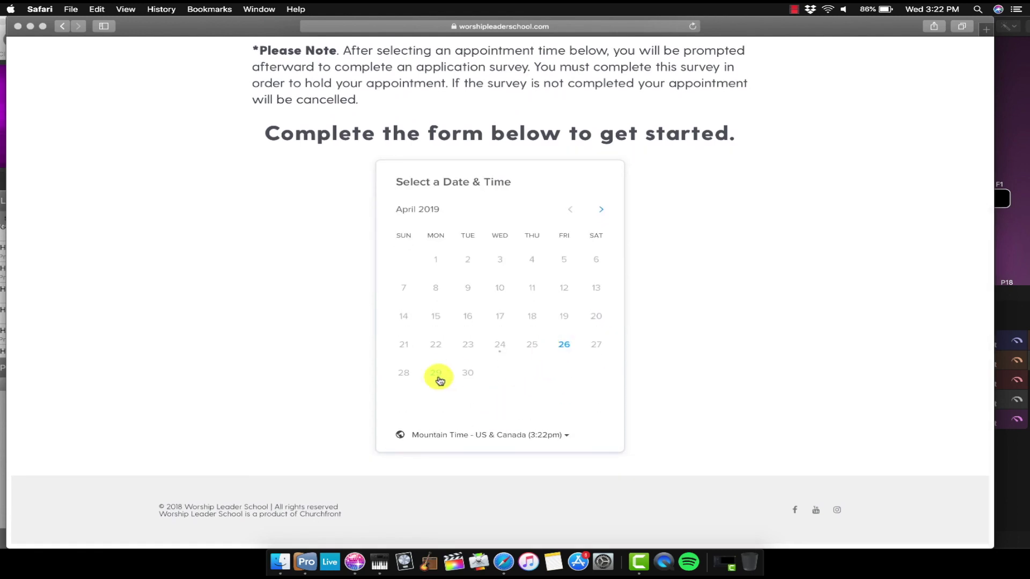
{"action": "left_click", "coordinate": [564, 344]}
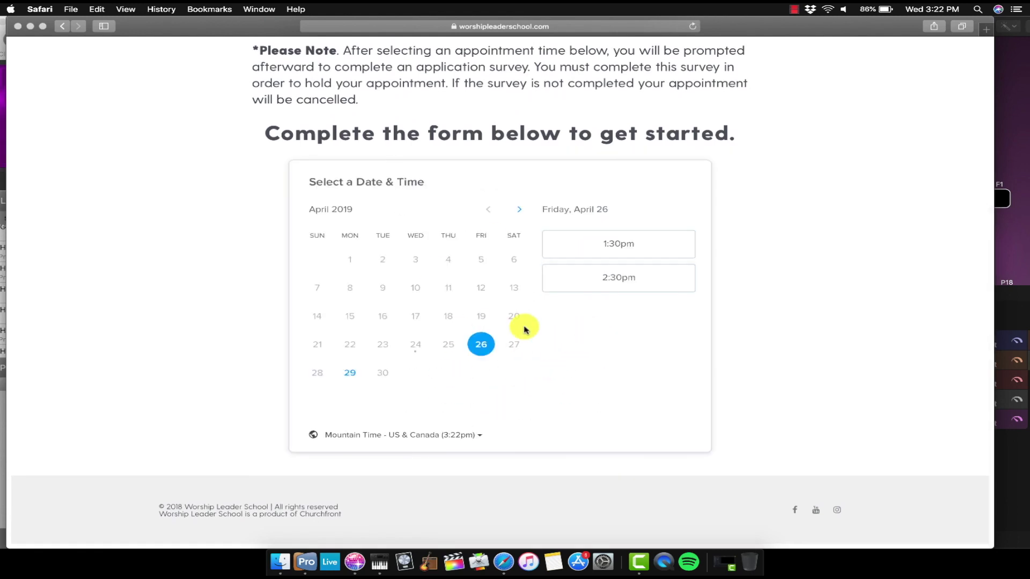
{"action": "scroll", "coordinate": [518, 276], "scroll_direction": "up", "scroll_amount": 1}
{"action": "left_click", "coordinate": [518, 292]}
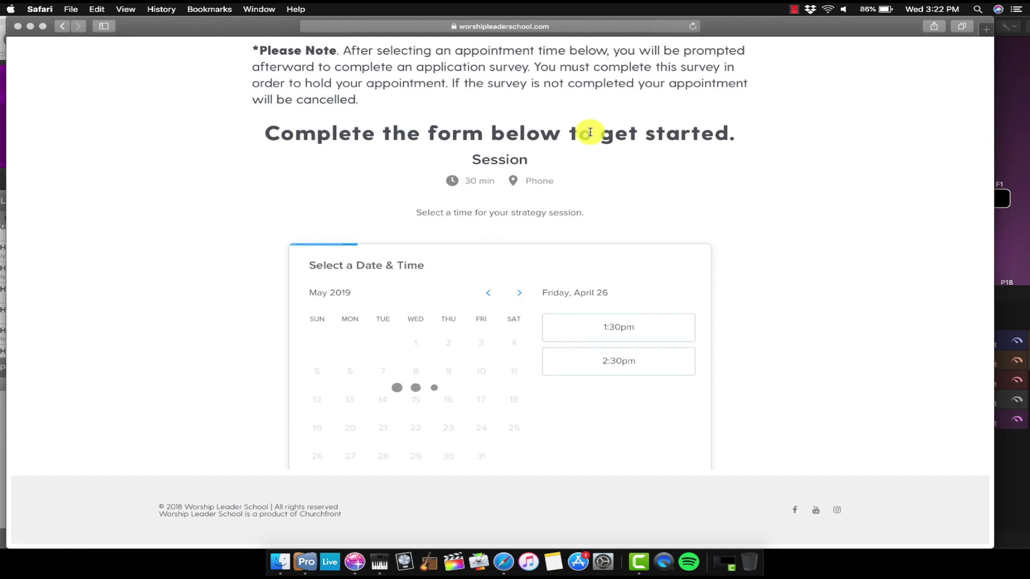
{"action": "scroll", "coordinate": [588, 131], "scroll_direction": "up", "scroll_amount": 5}
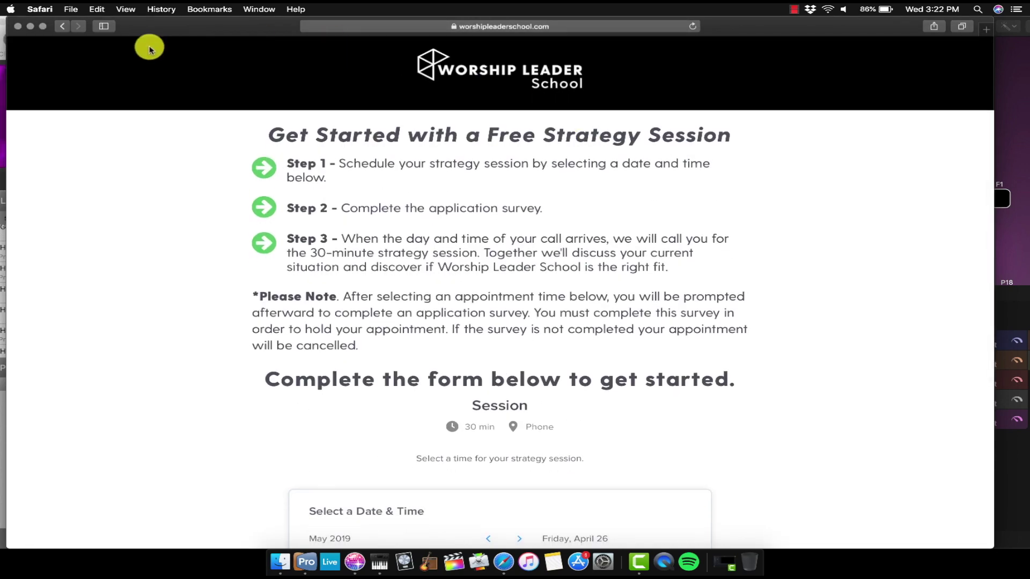